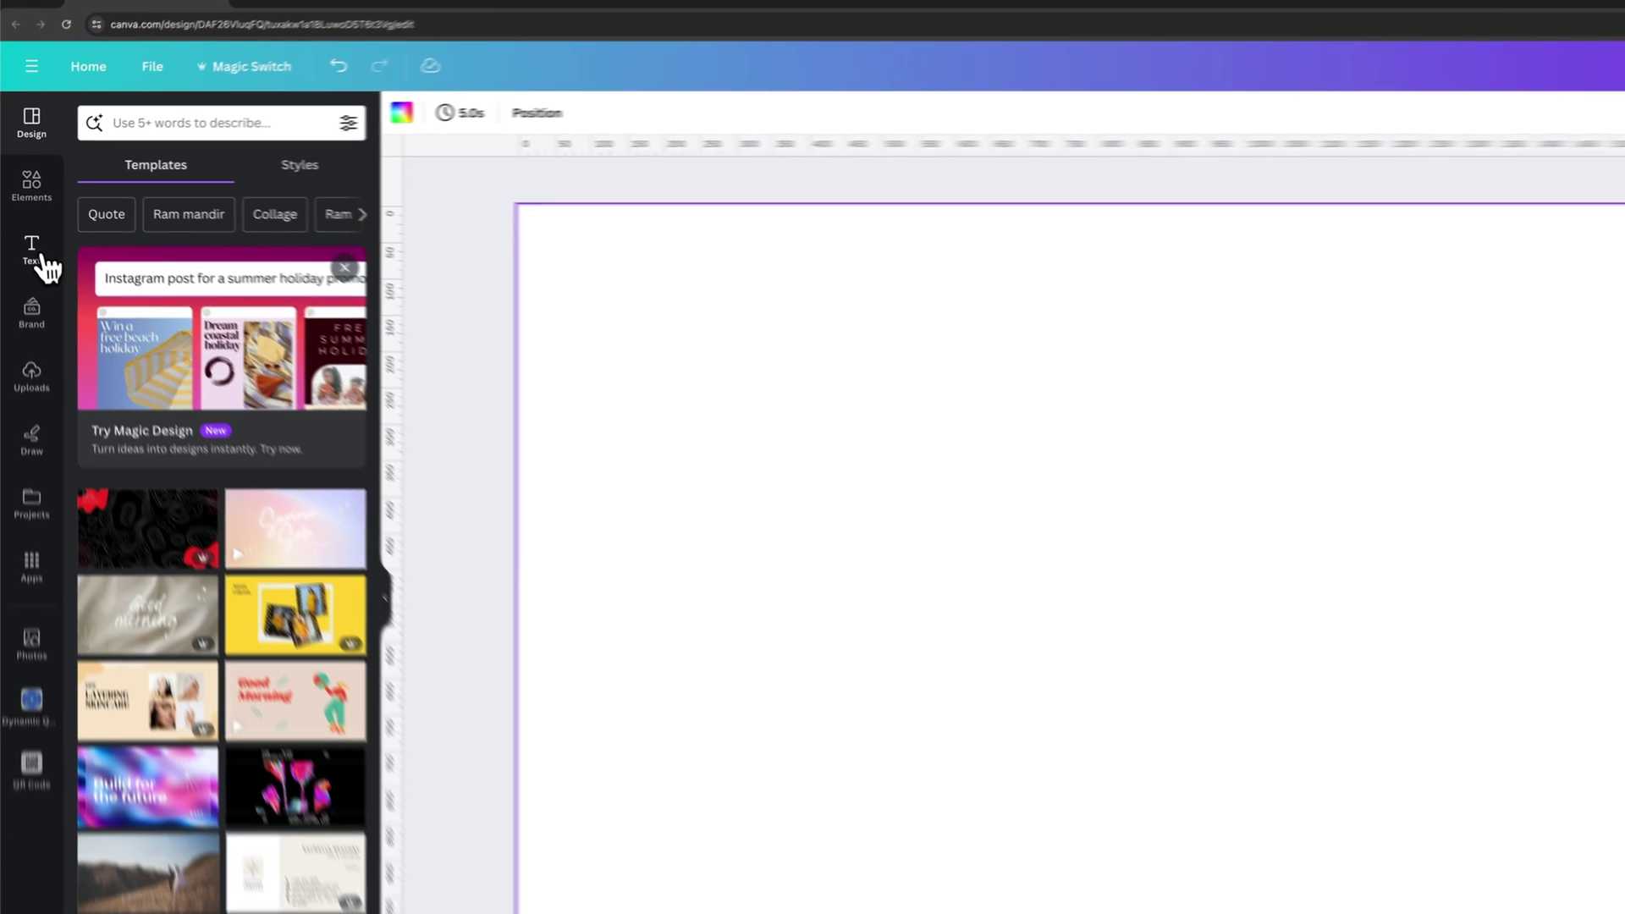
Add a heading to the blank white page from the Text panel
click(28, 228)
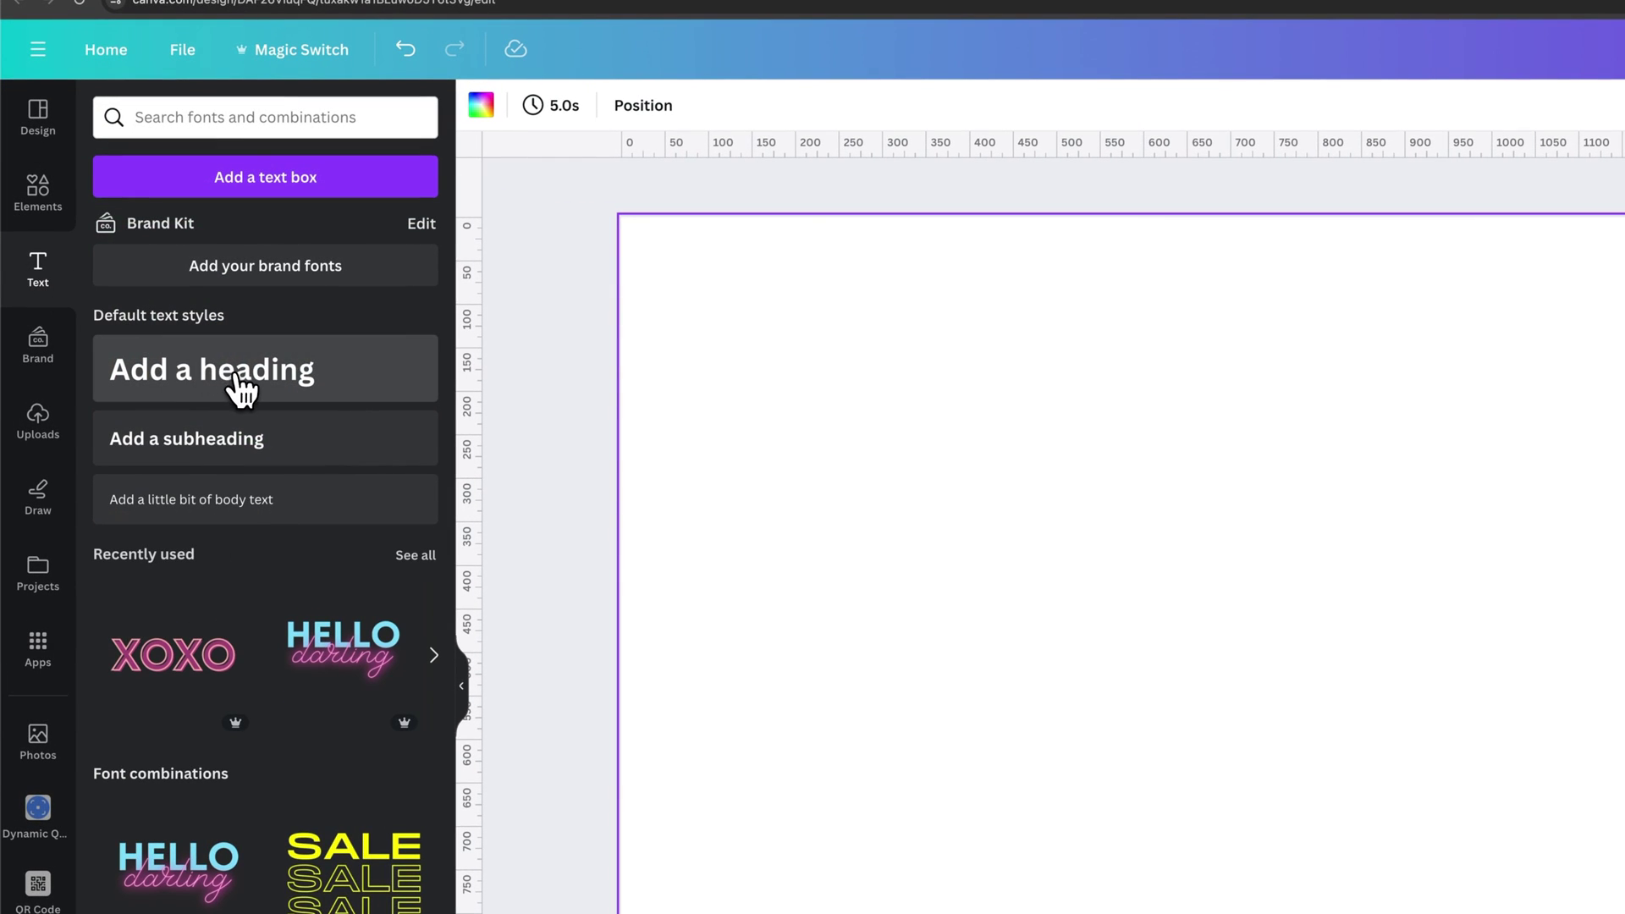
click(242, 390)
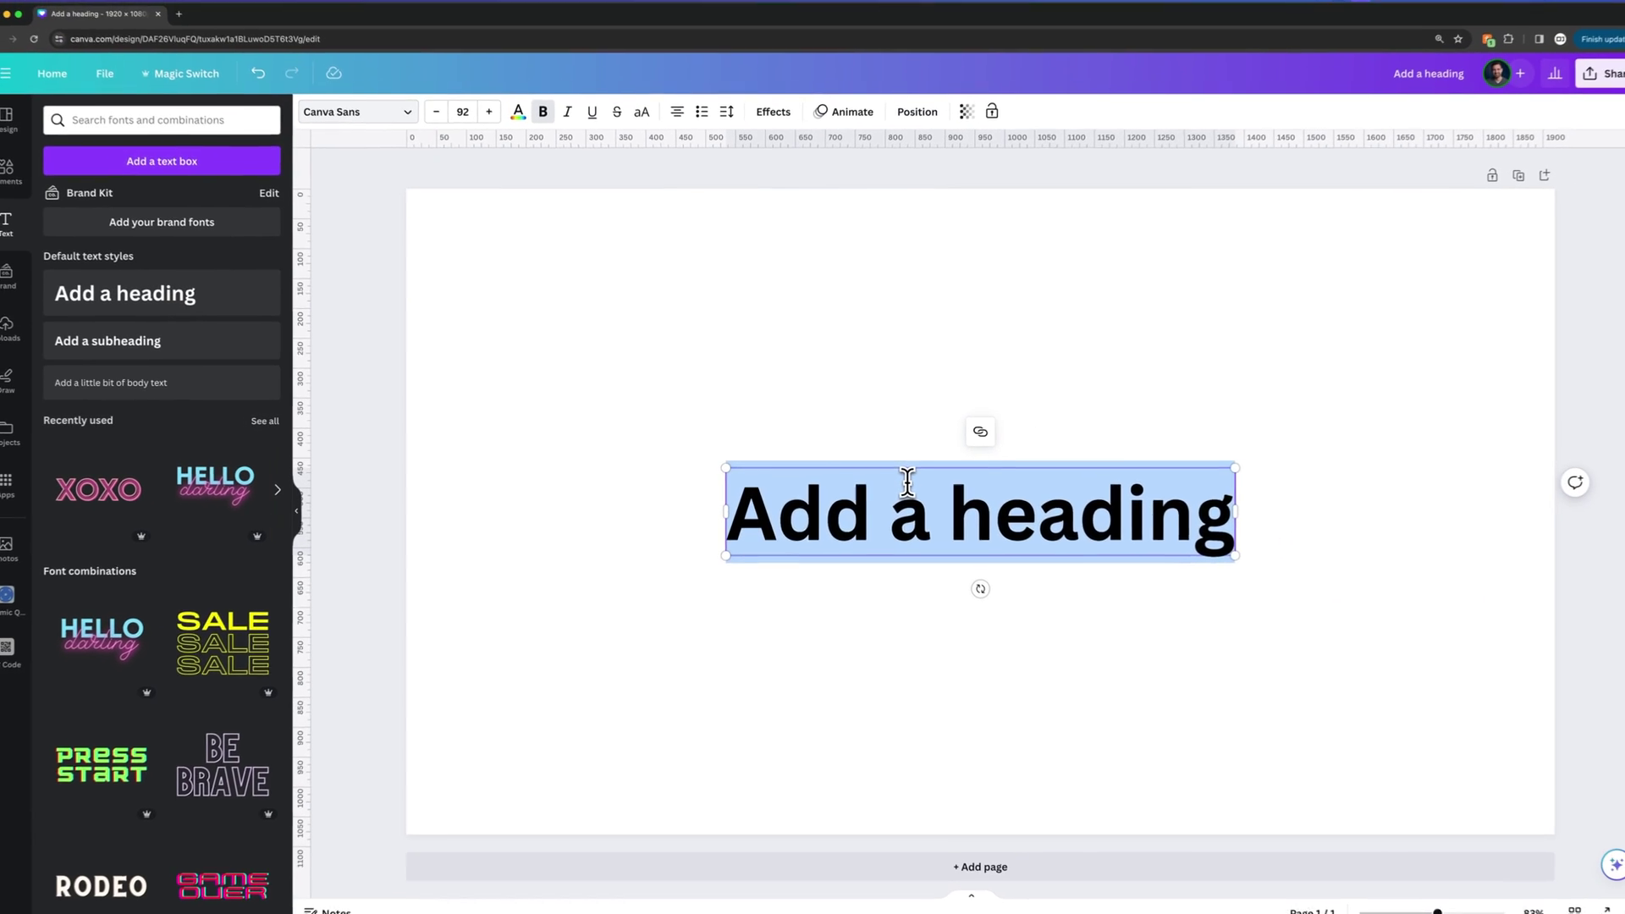
text(how to bold )
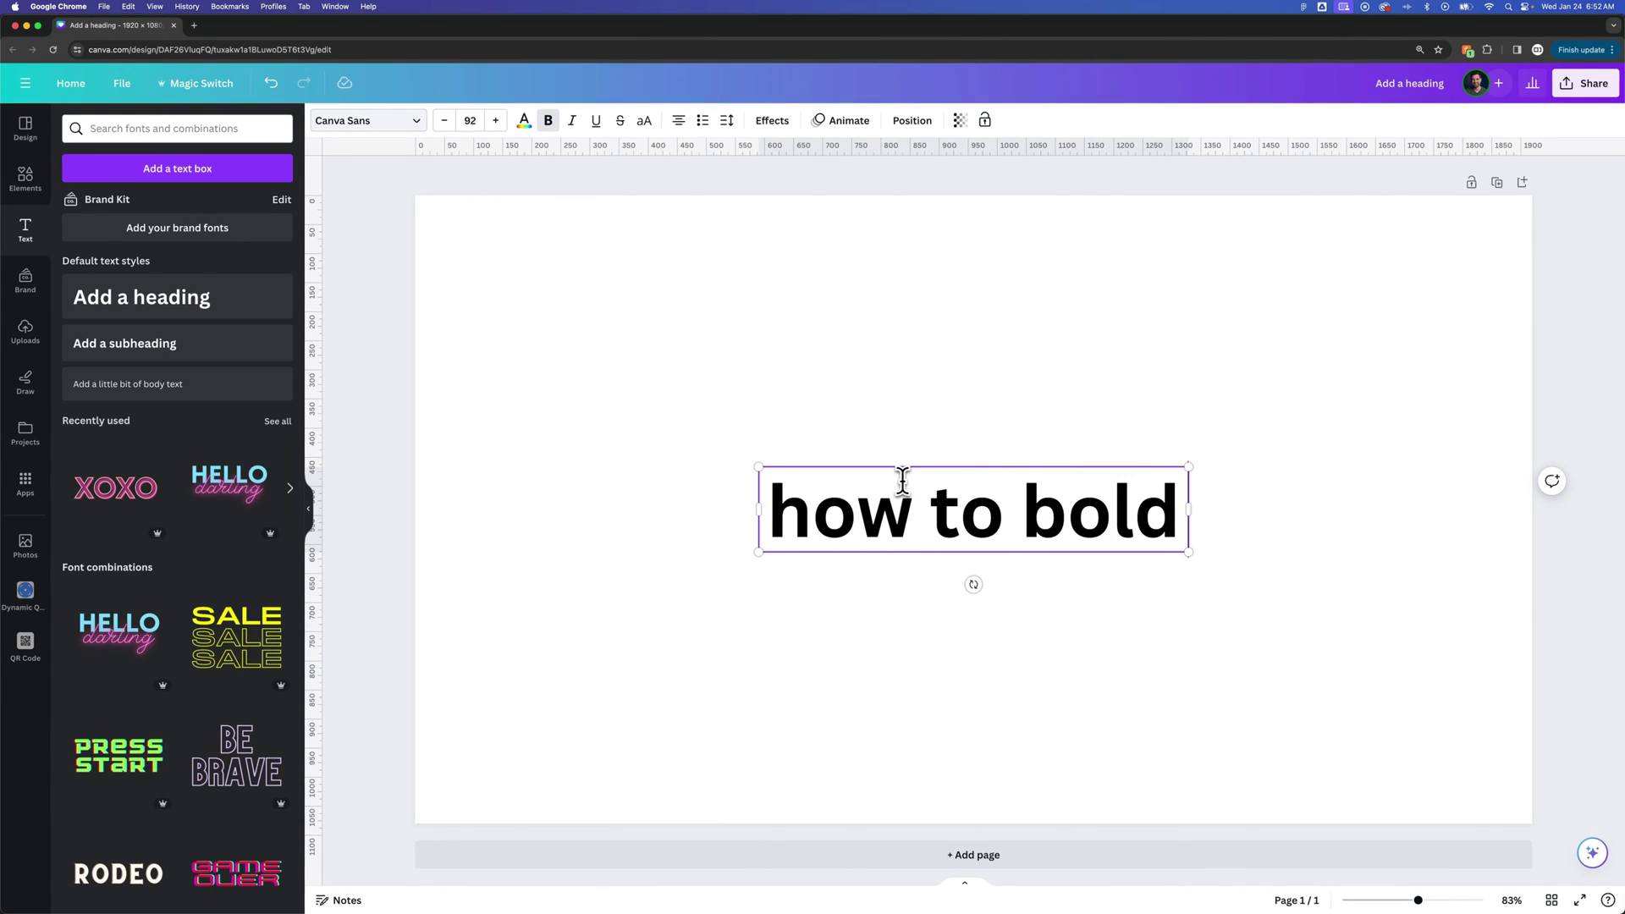
text(one word)
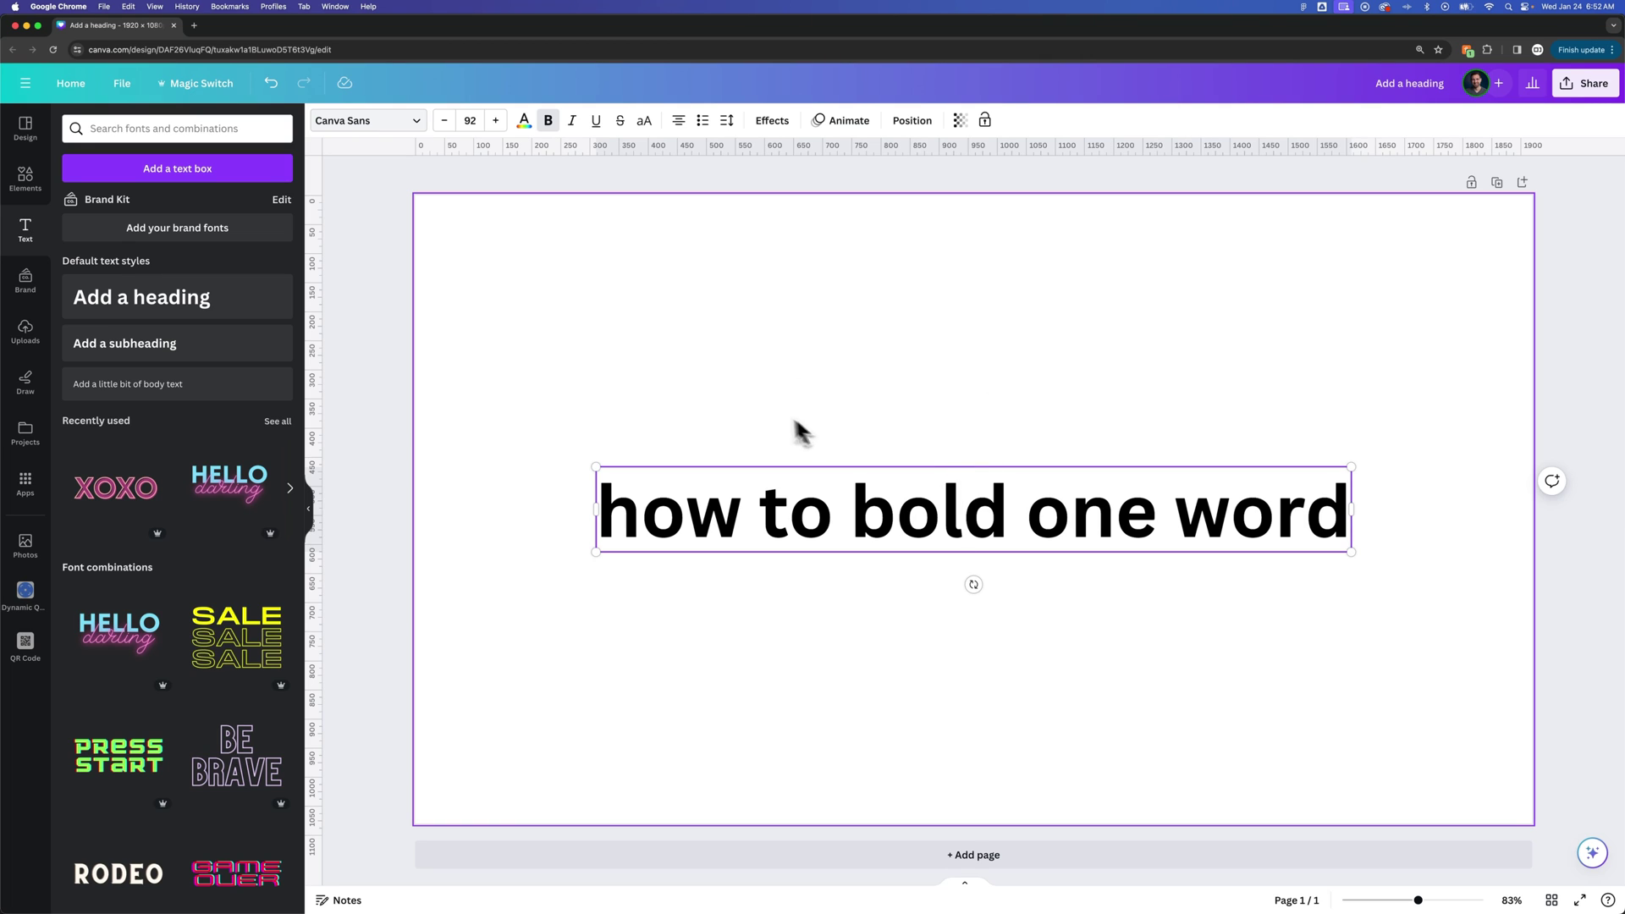
Set the heading text in Gotham Light, passing through Gotham Bold first
click(842, 425)
click(842, 469)
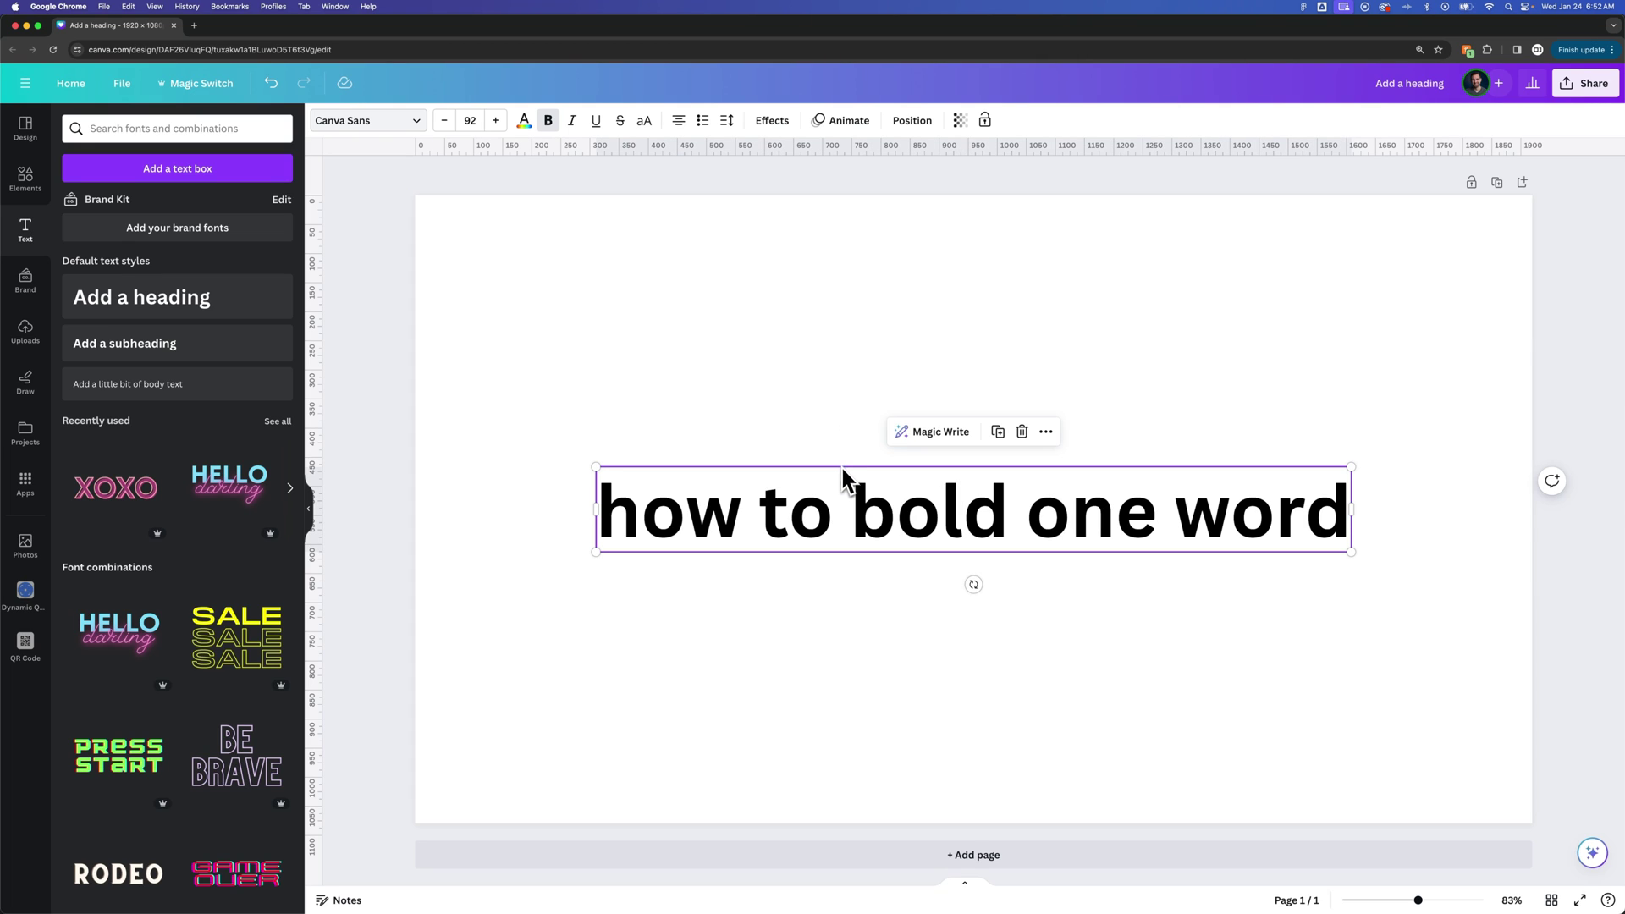
click(396, 131)
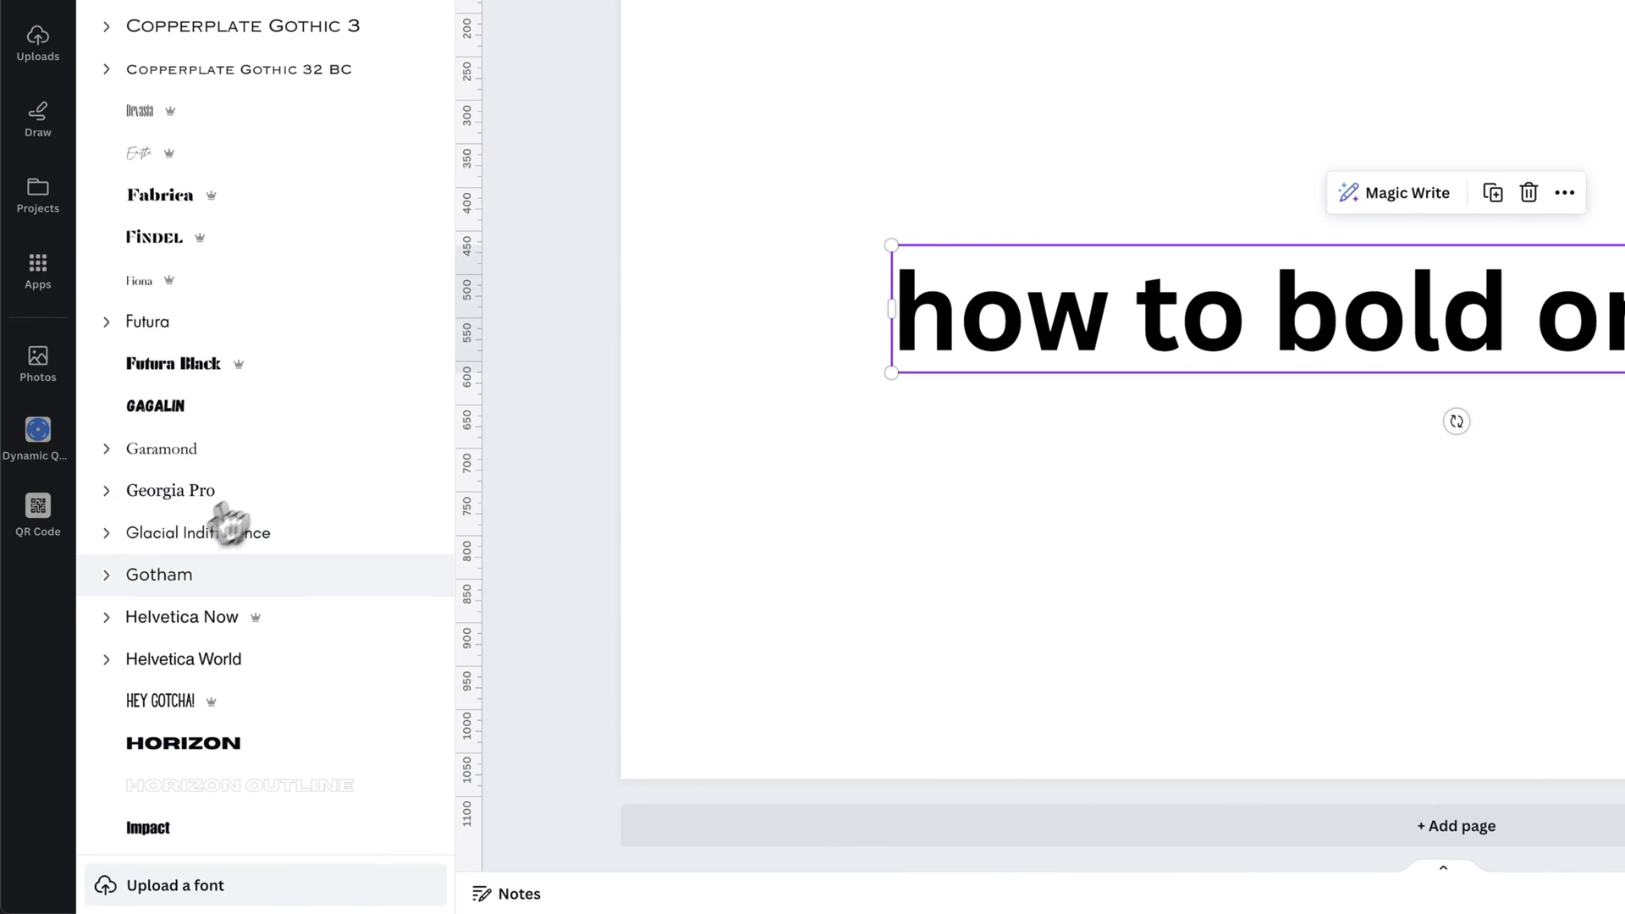
click(108, 577)
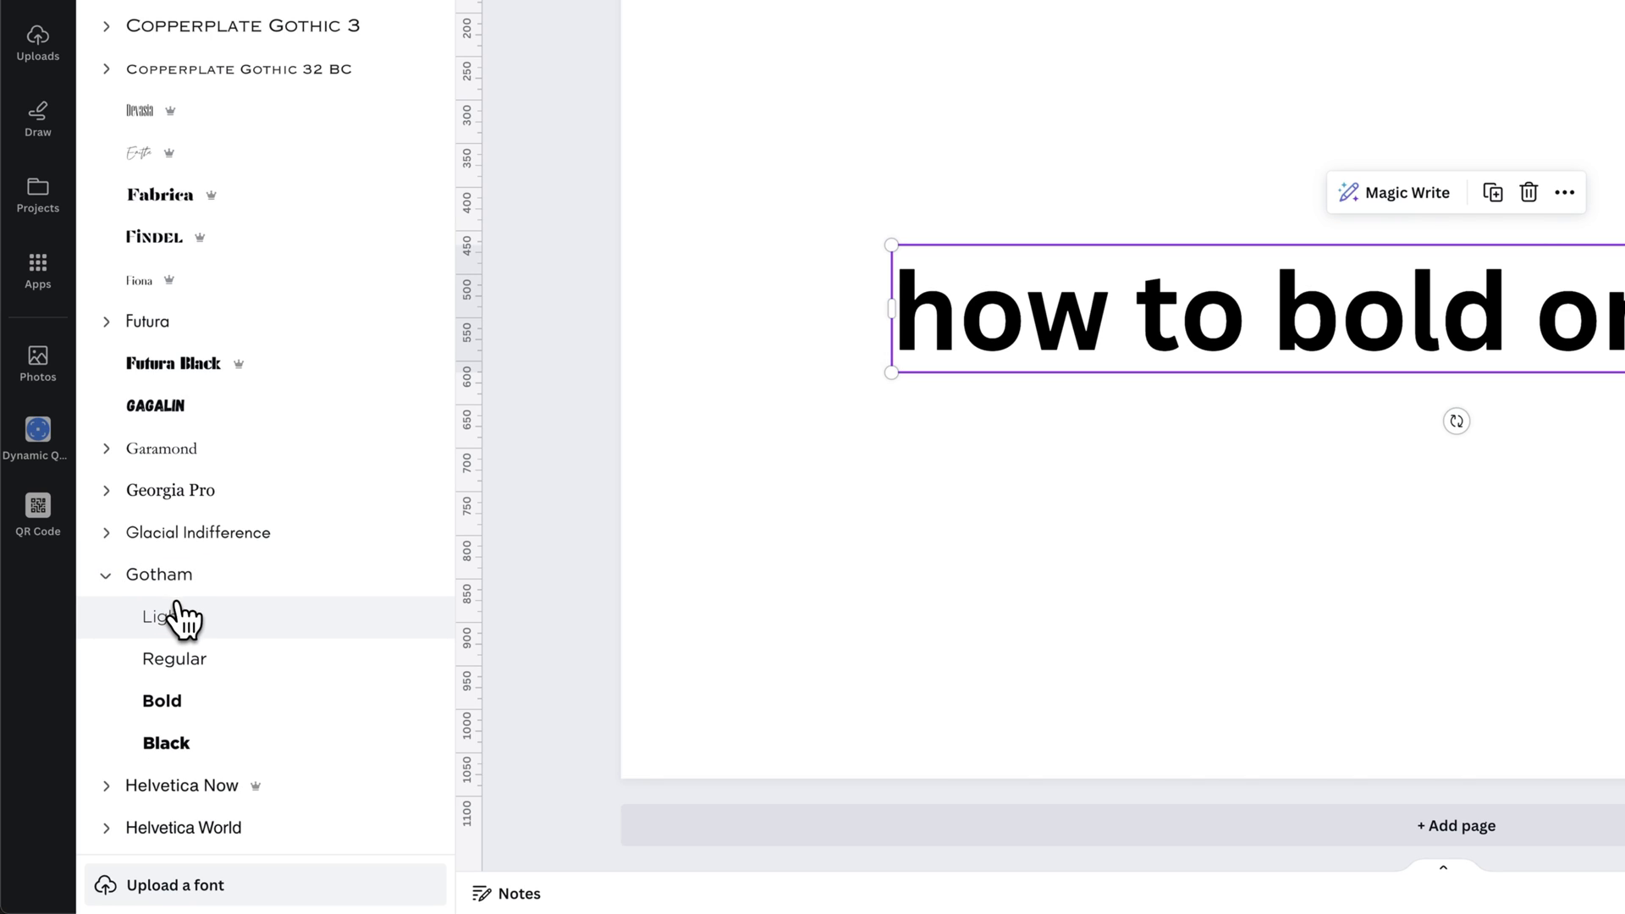
click(183, 699)
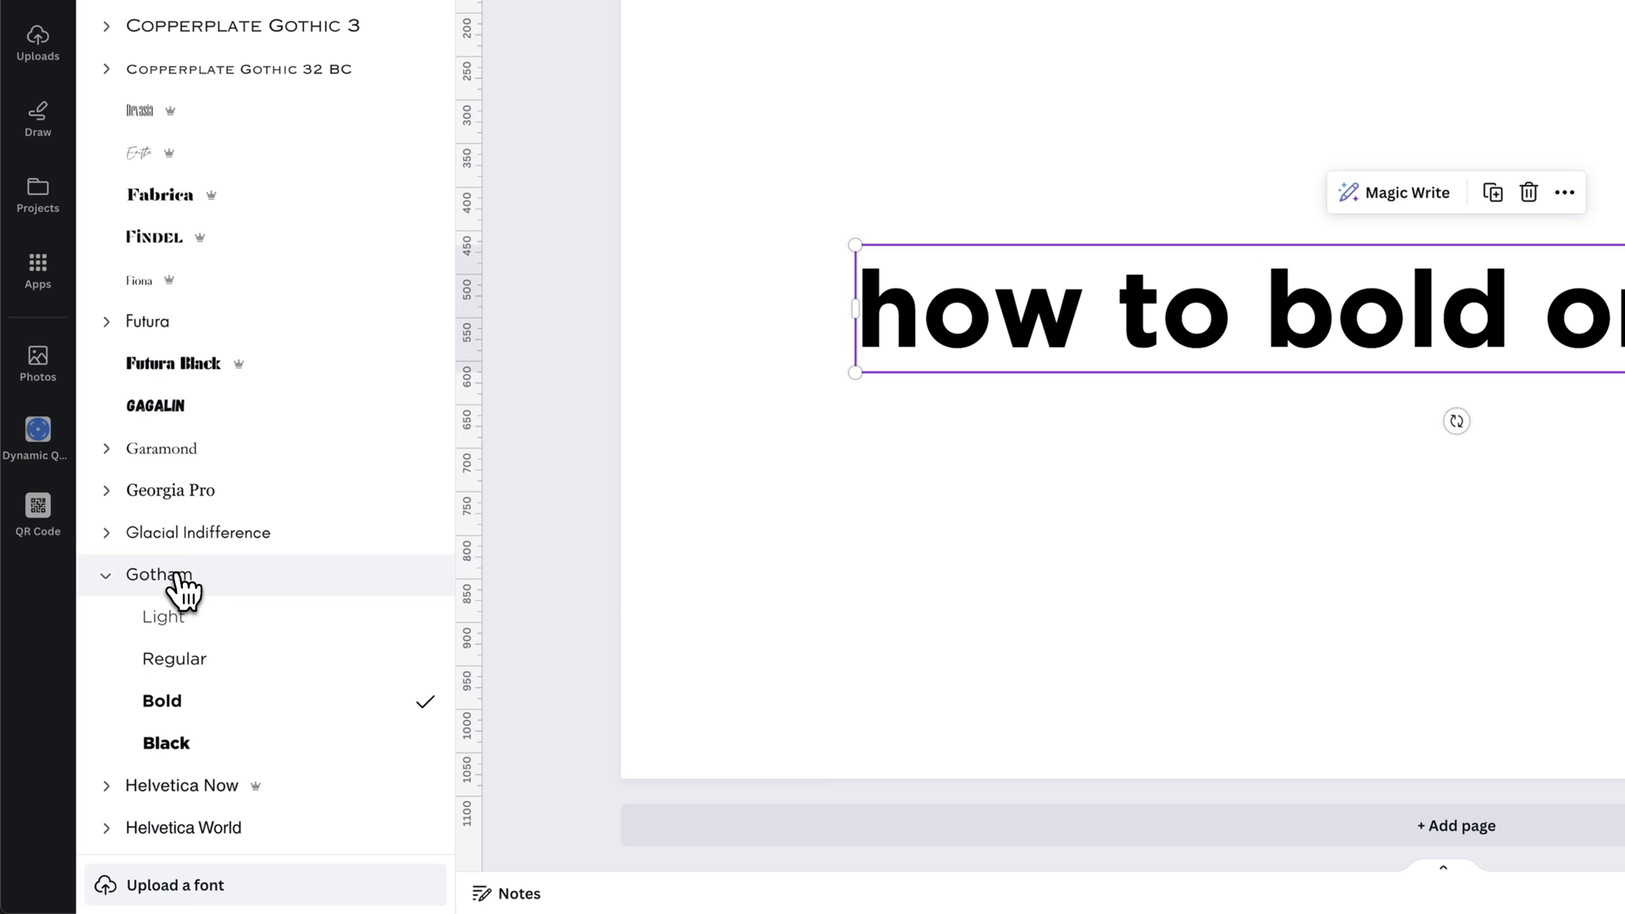
click(182, 625)
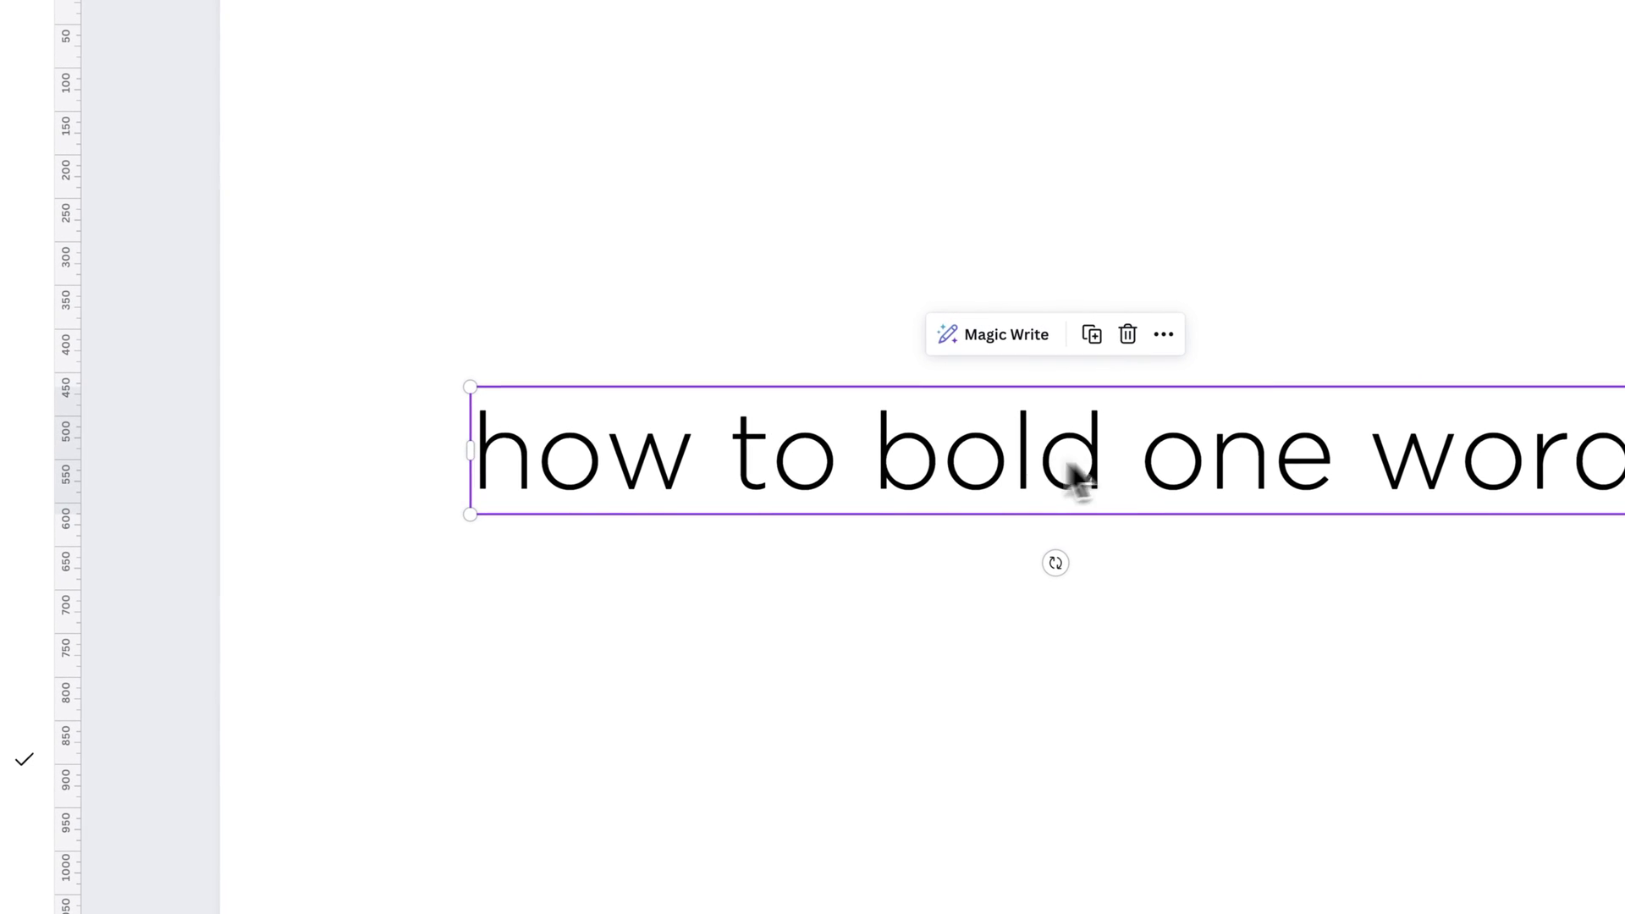
Select only the word 'bold' inside the heading text
double_click(972, 462)
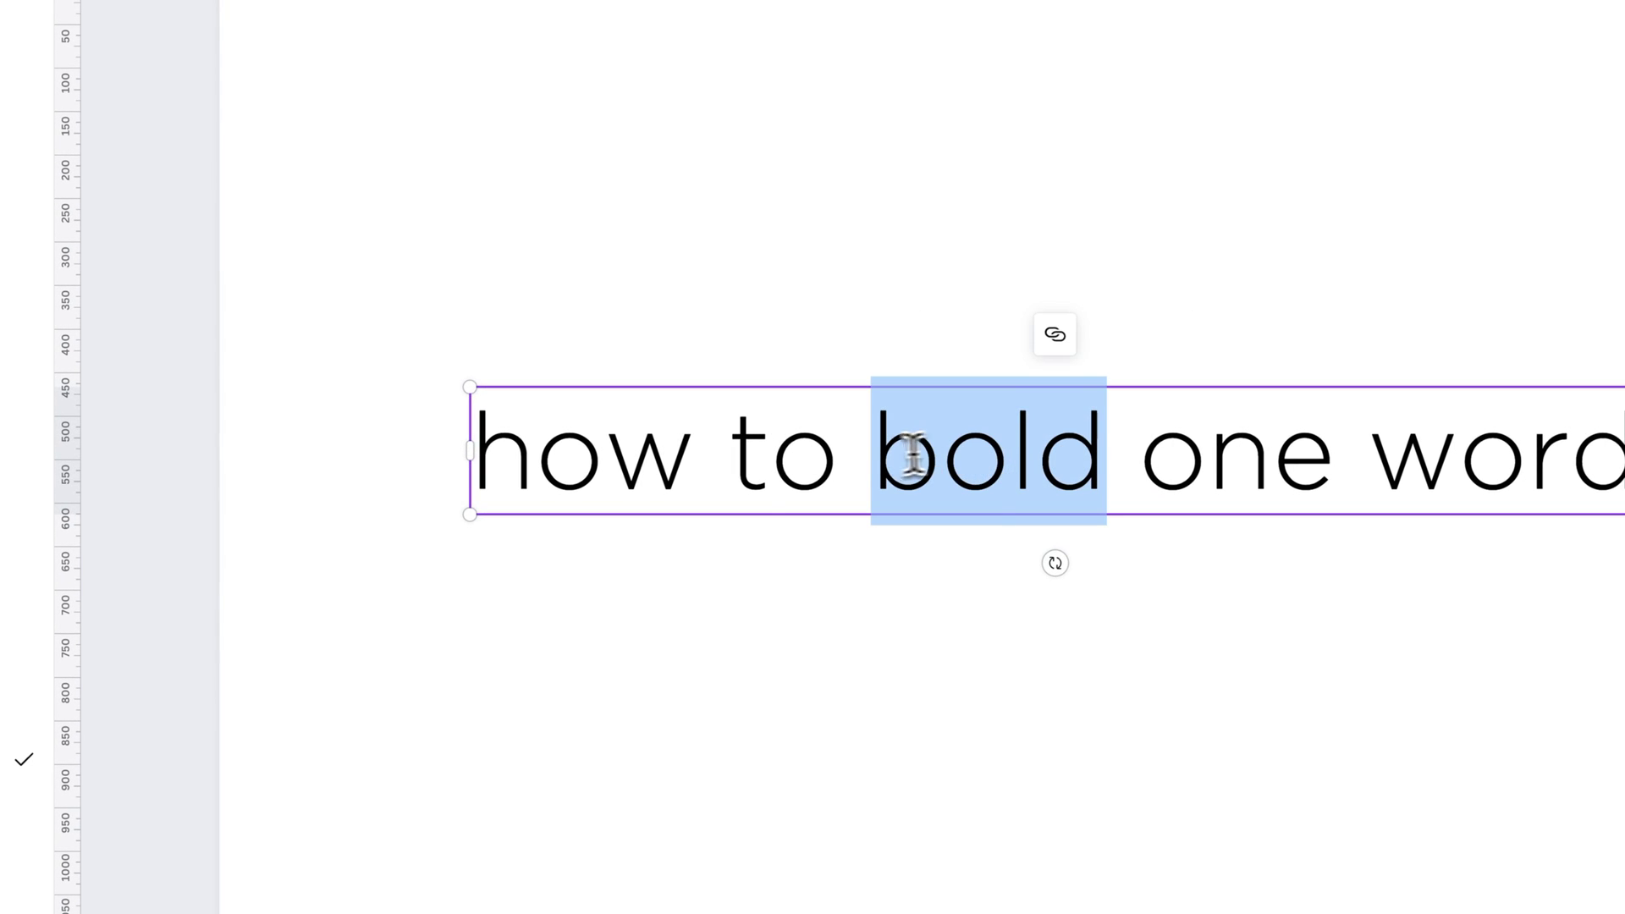
click(771, 451)
drag(537, 451, 842, 463)
click(1015, 454)
drag(1106, 451, 871, 455)
click(920, 505)
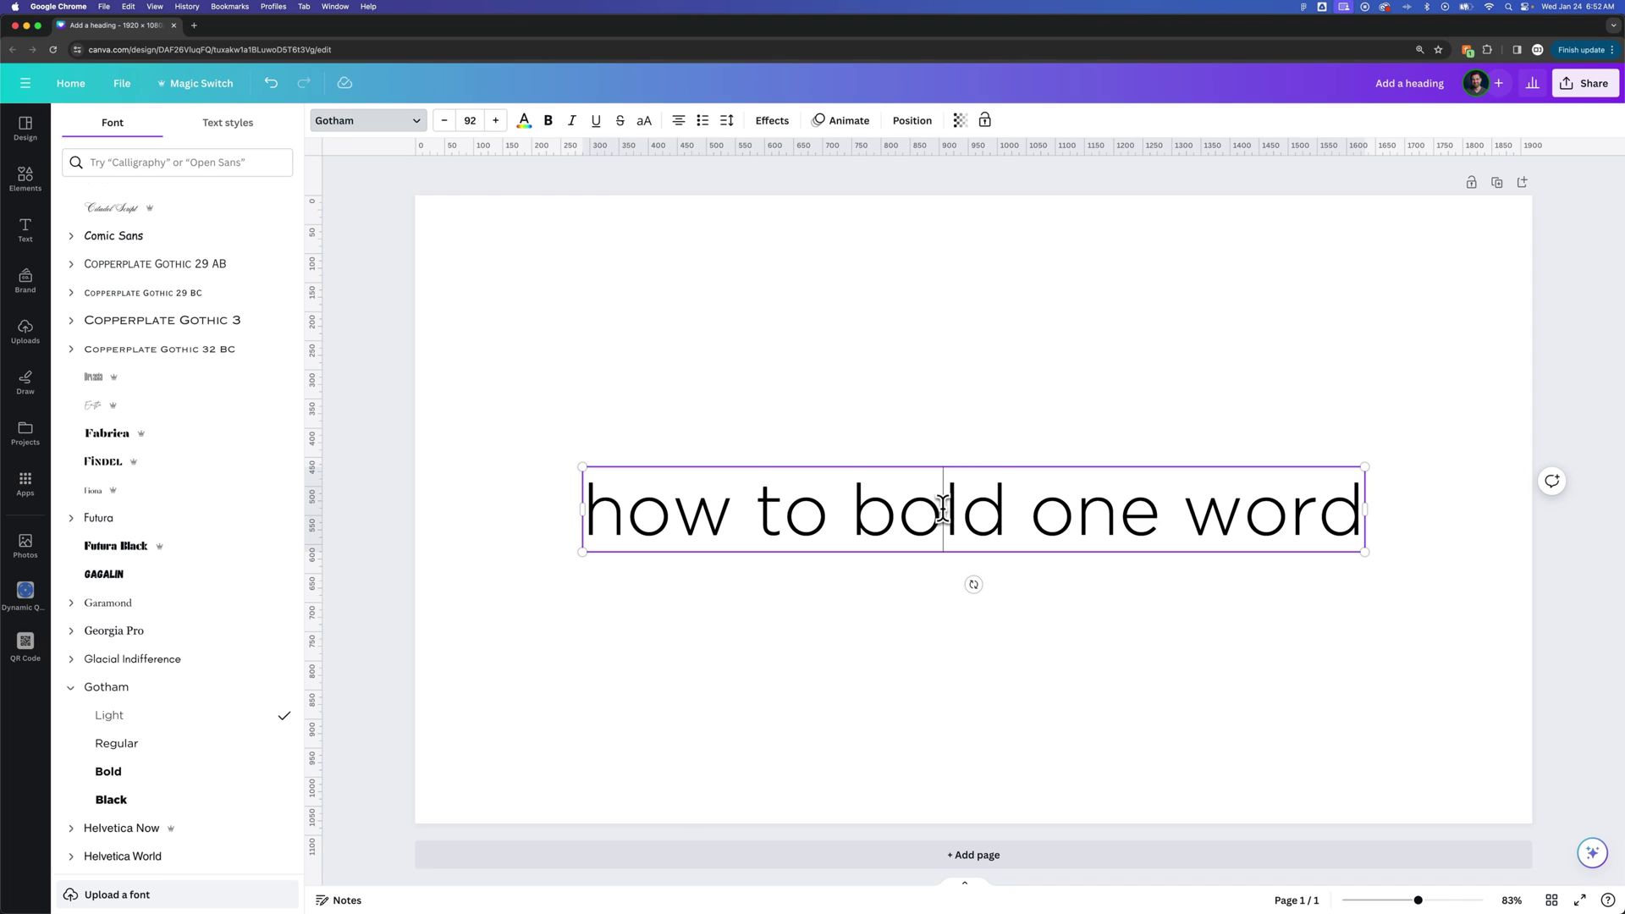
double_click(942, 507)
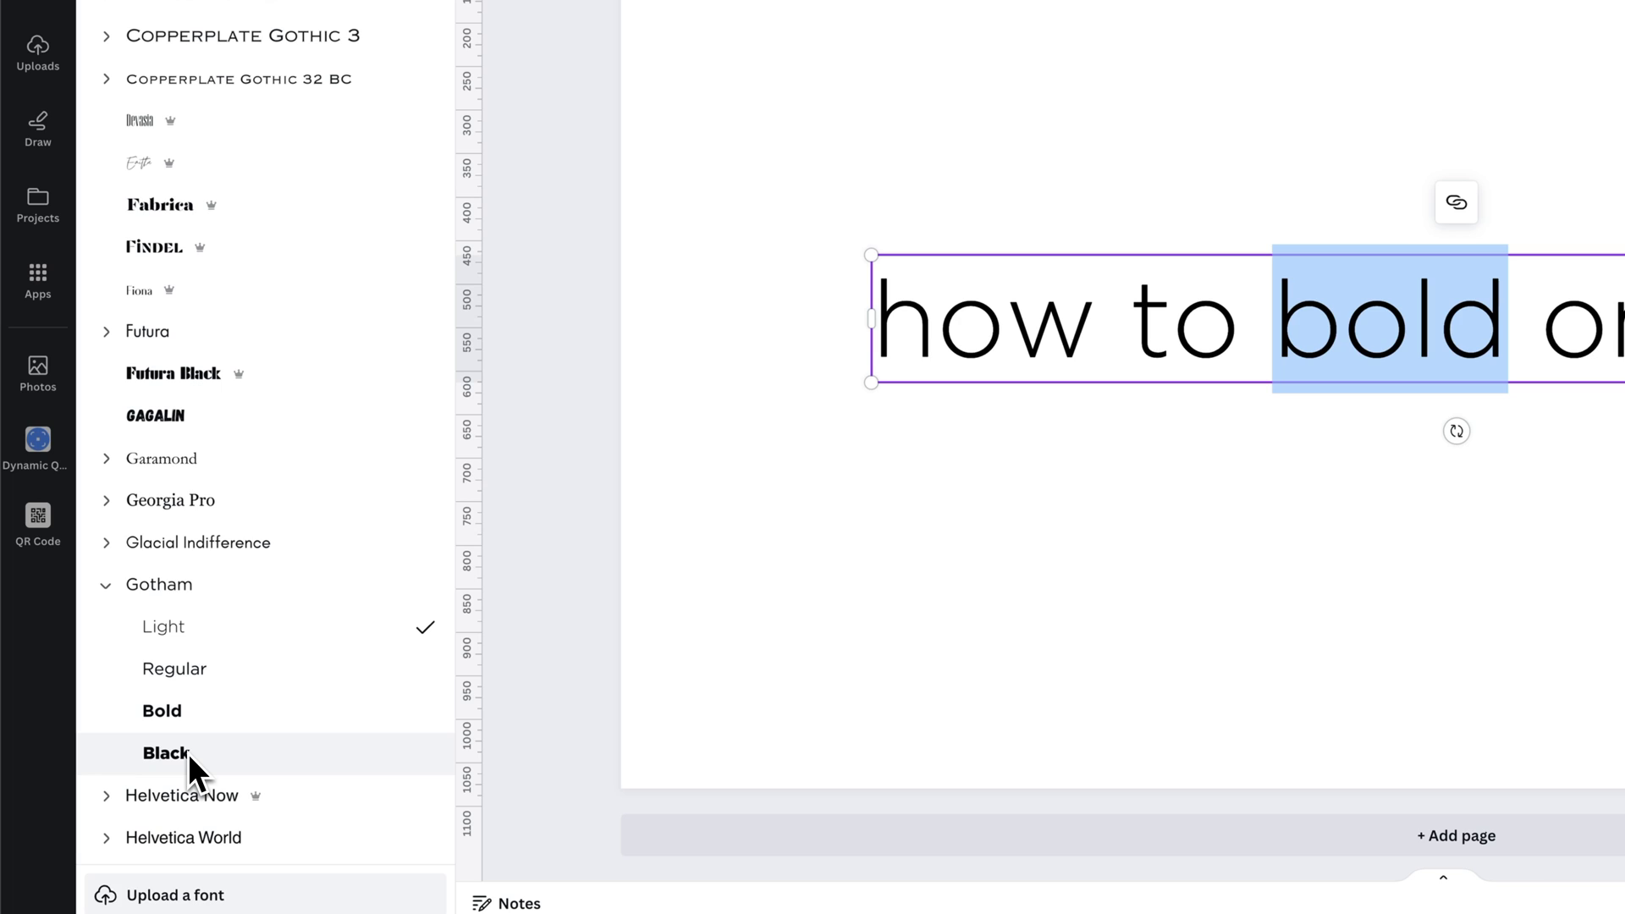
Apply Gotham Black to 'bold', try Gagalin, then switch back to Gotham
click(187, 753)
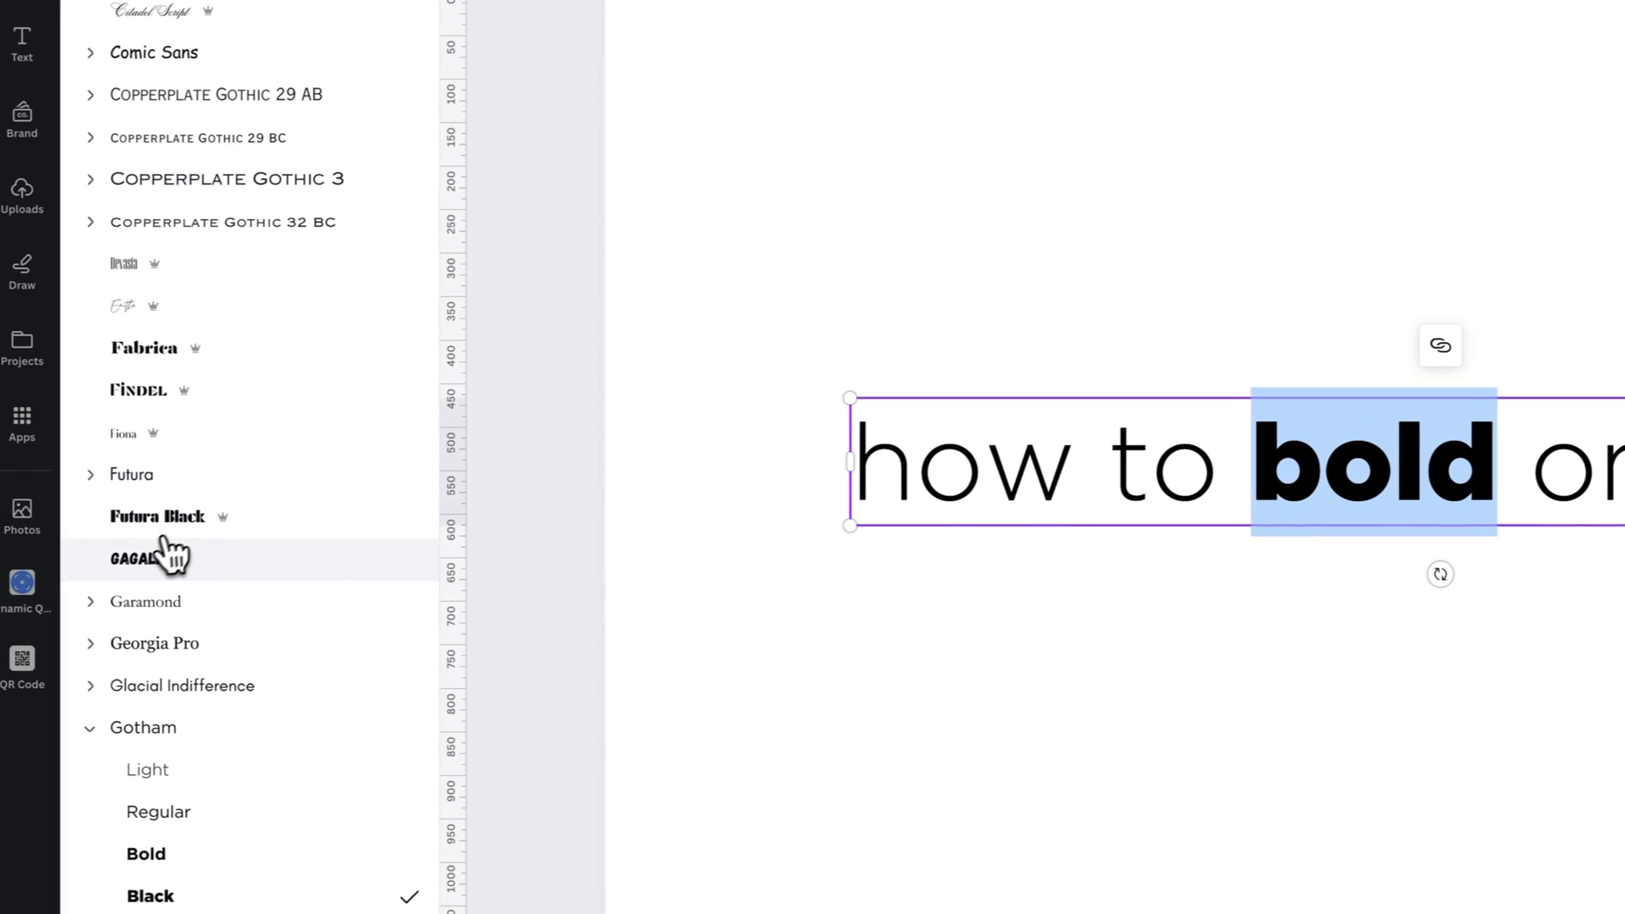
click(172, 580)
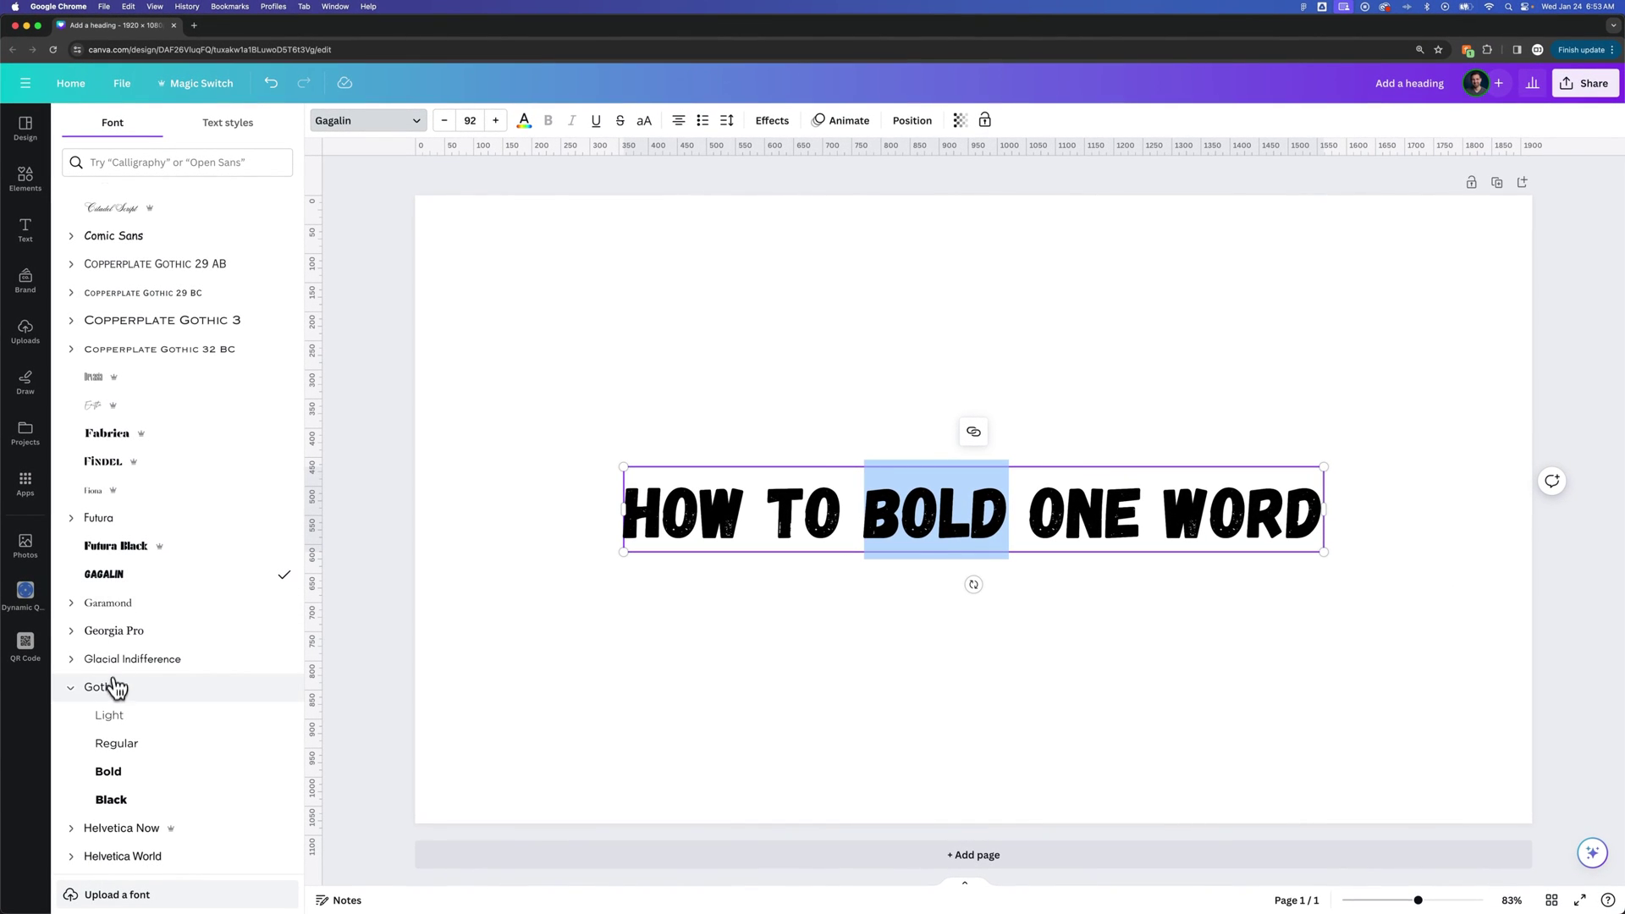
click(117, 690)
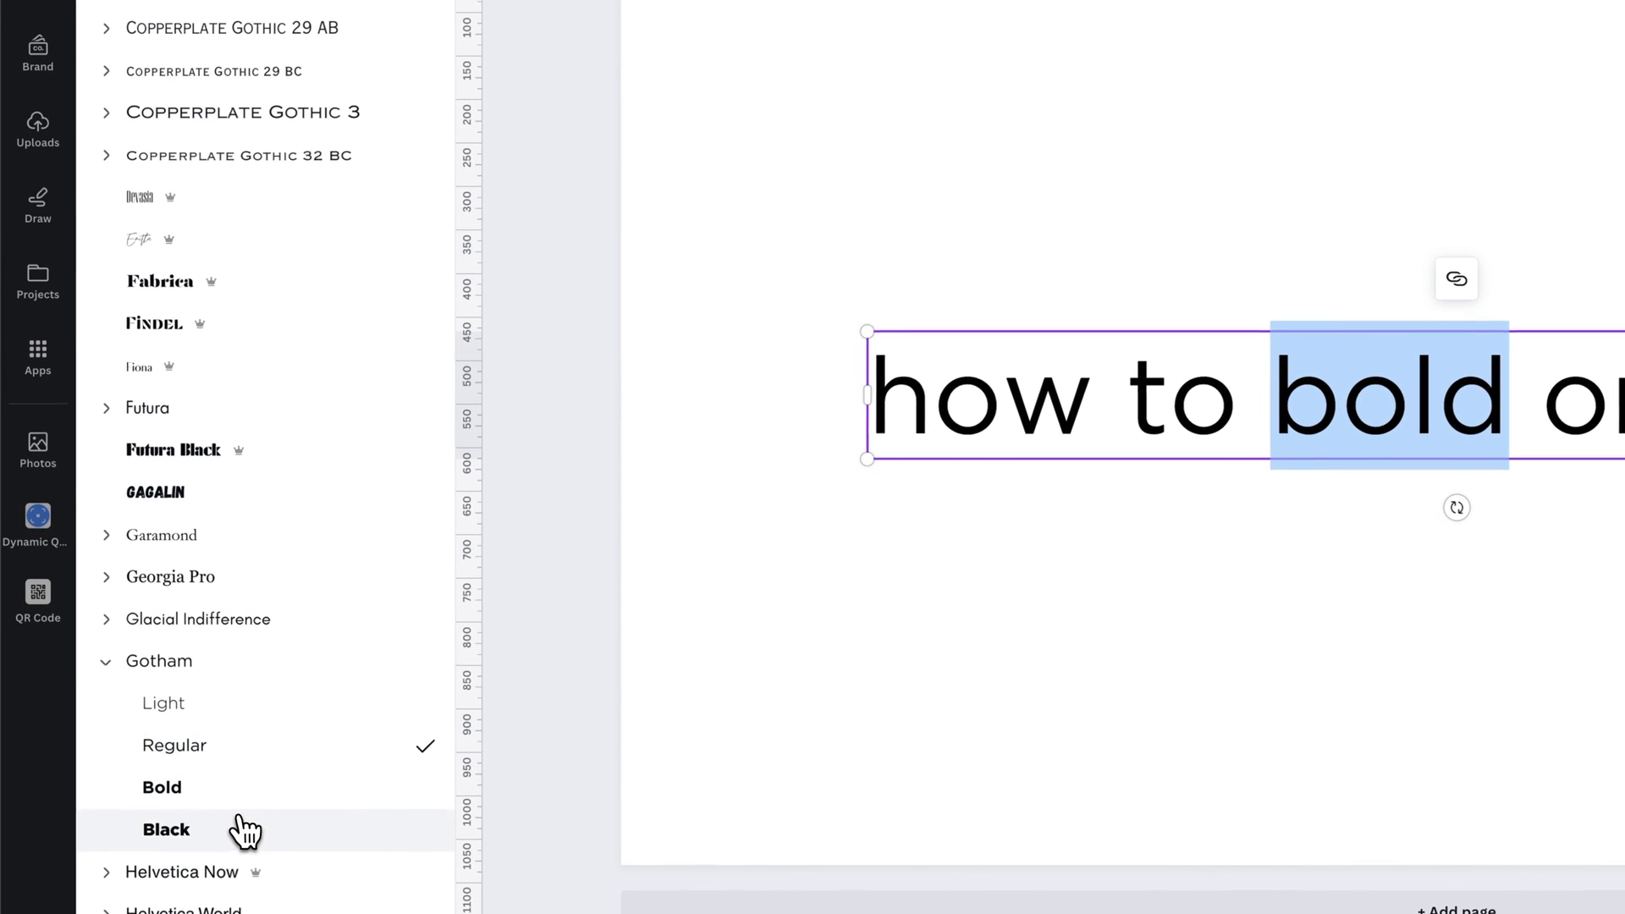
click(245, 832)
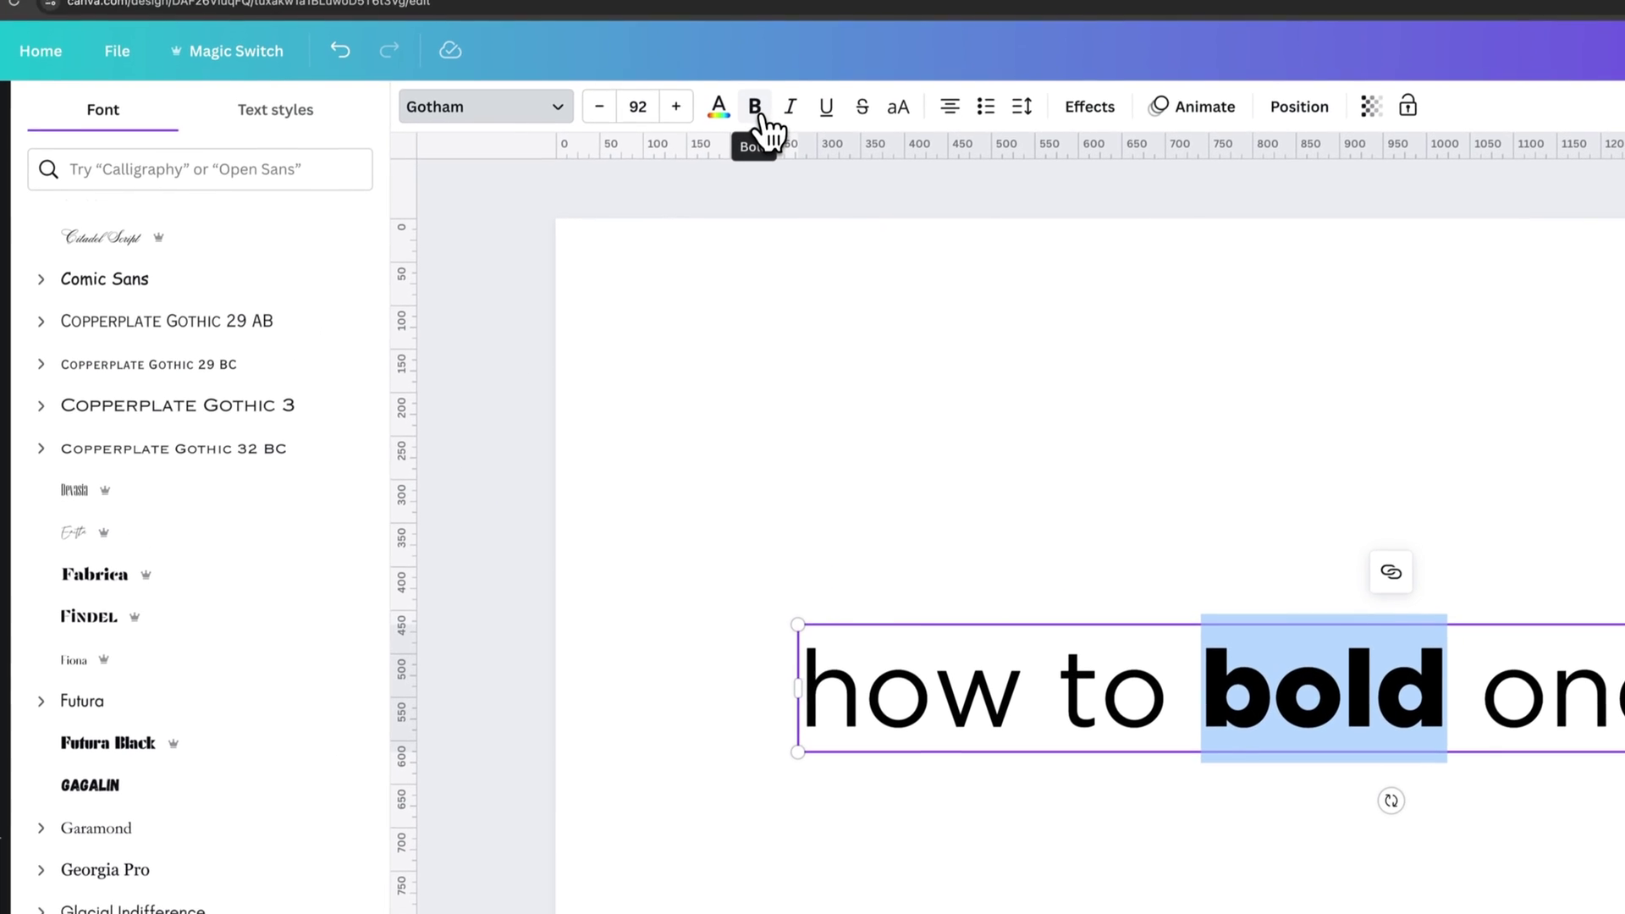
click(760, 124)
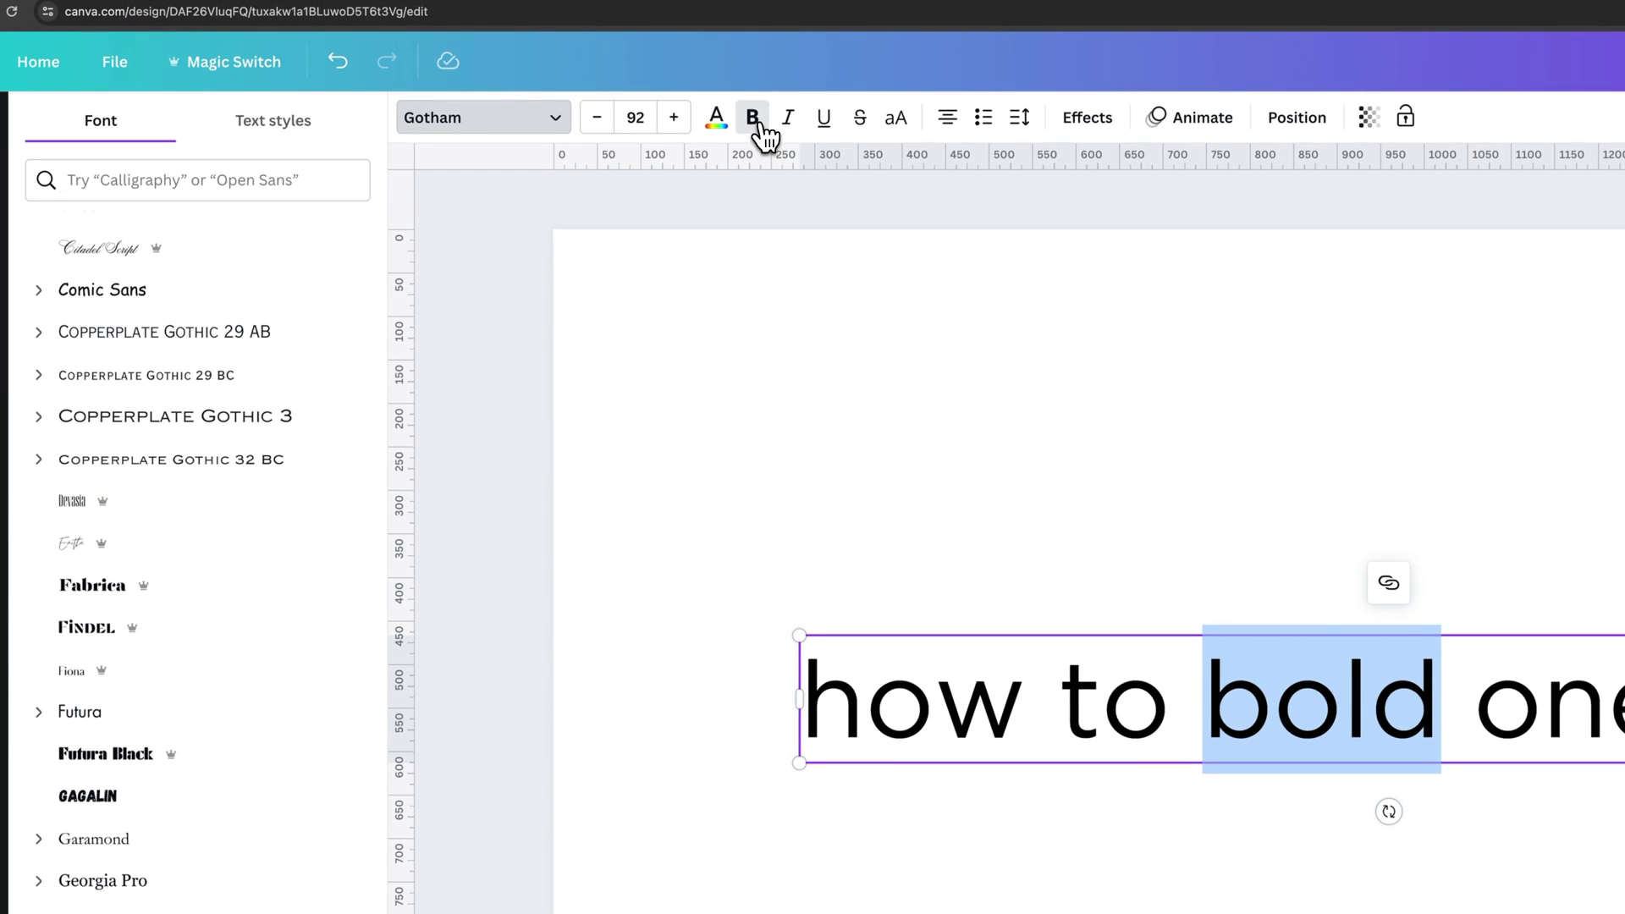
click(753, 117)
click(753, 117)
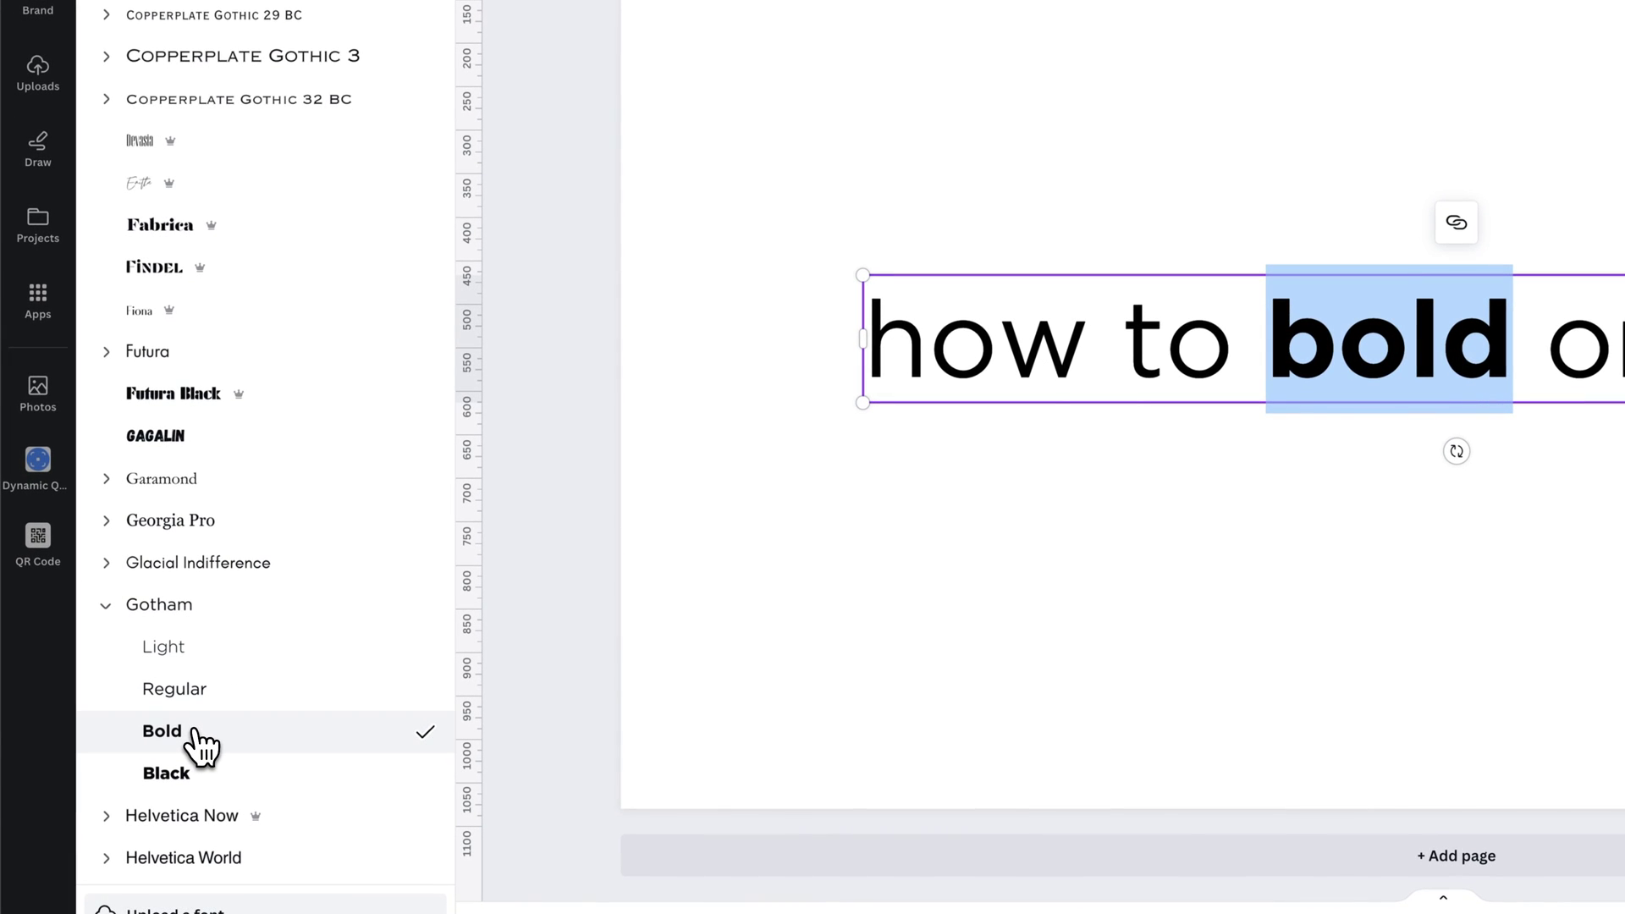
click(194, 784)
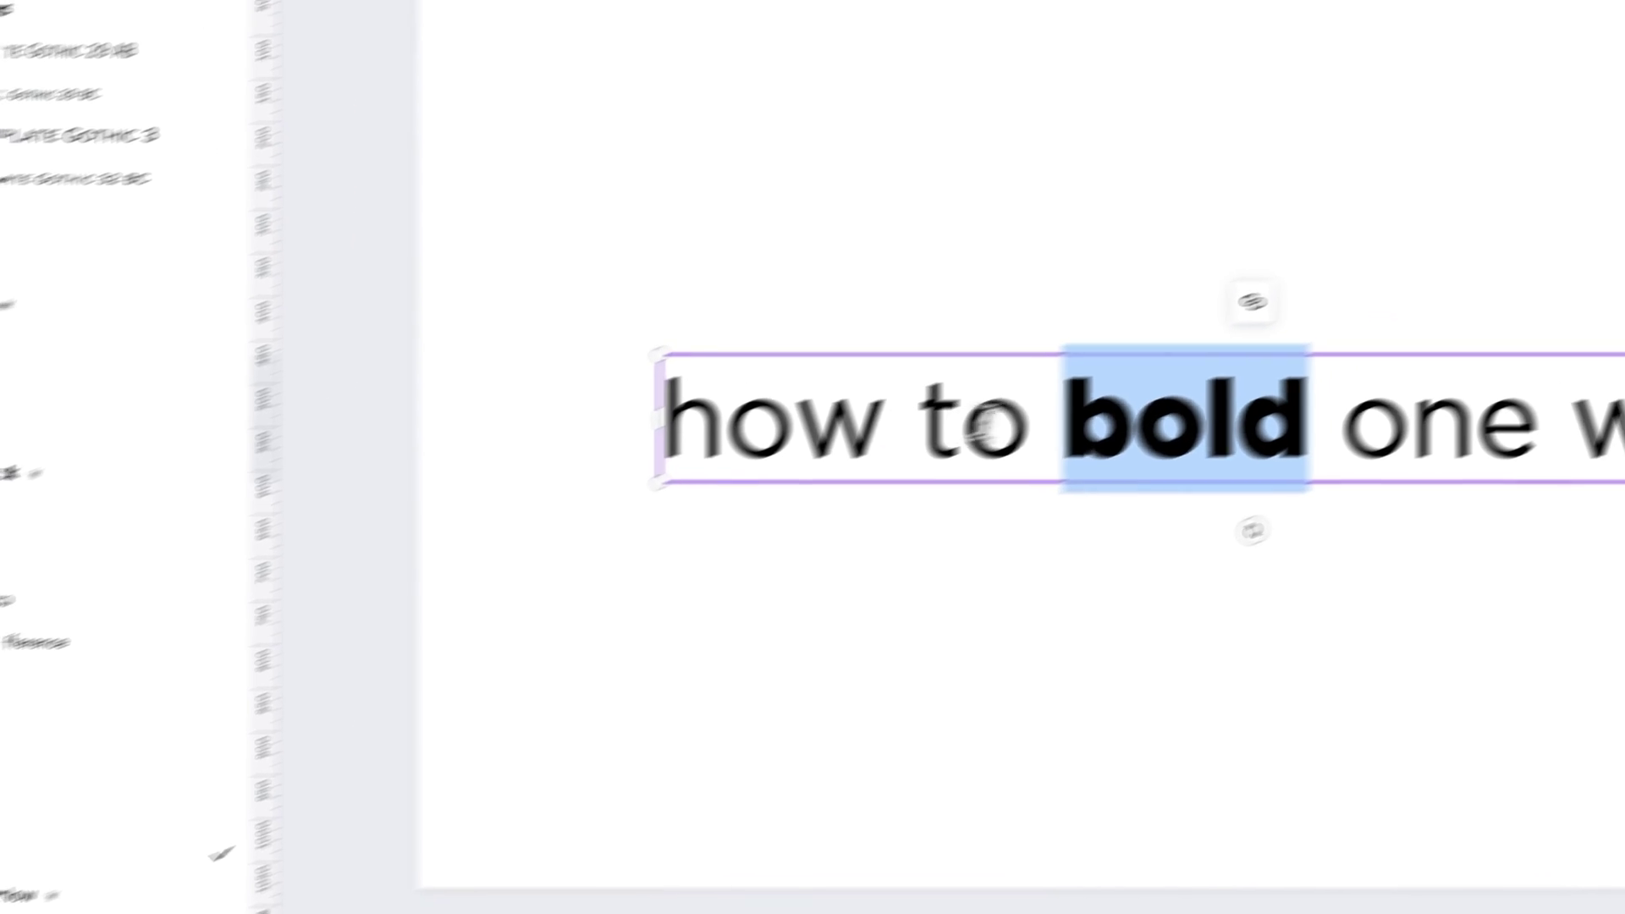
Make the whole heading Gotham Black and the word 'bold' Gotham Light
key(super+a)
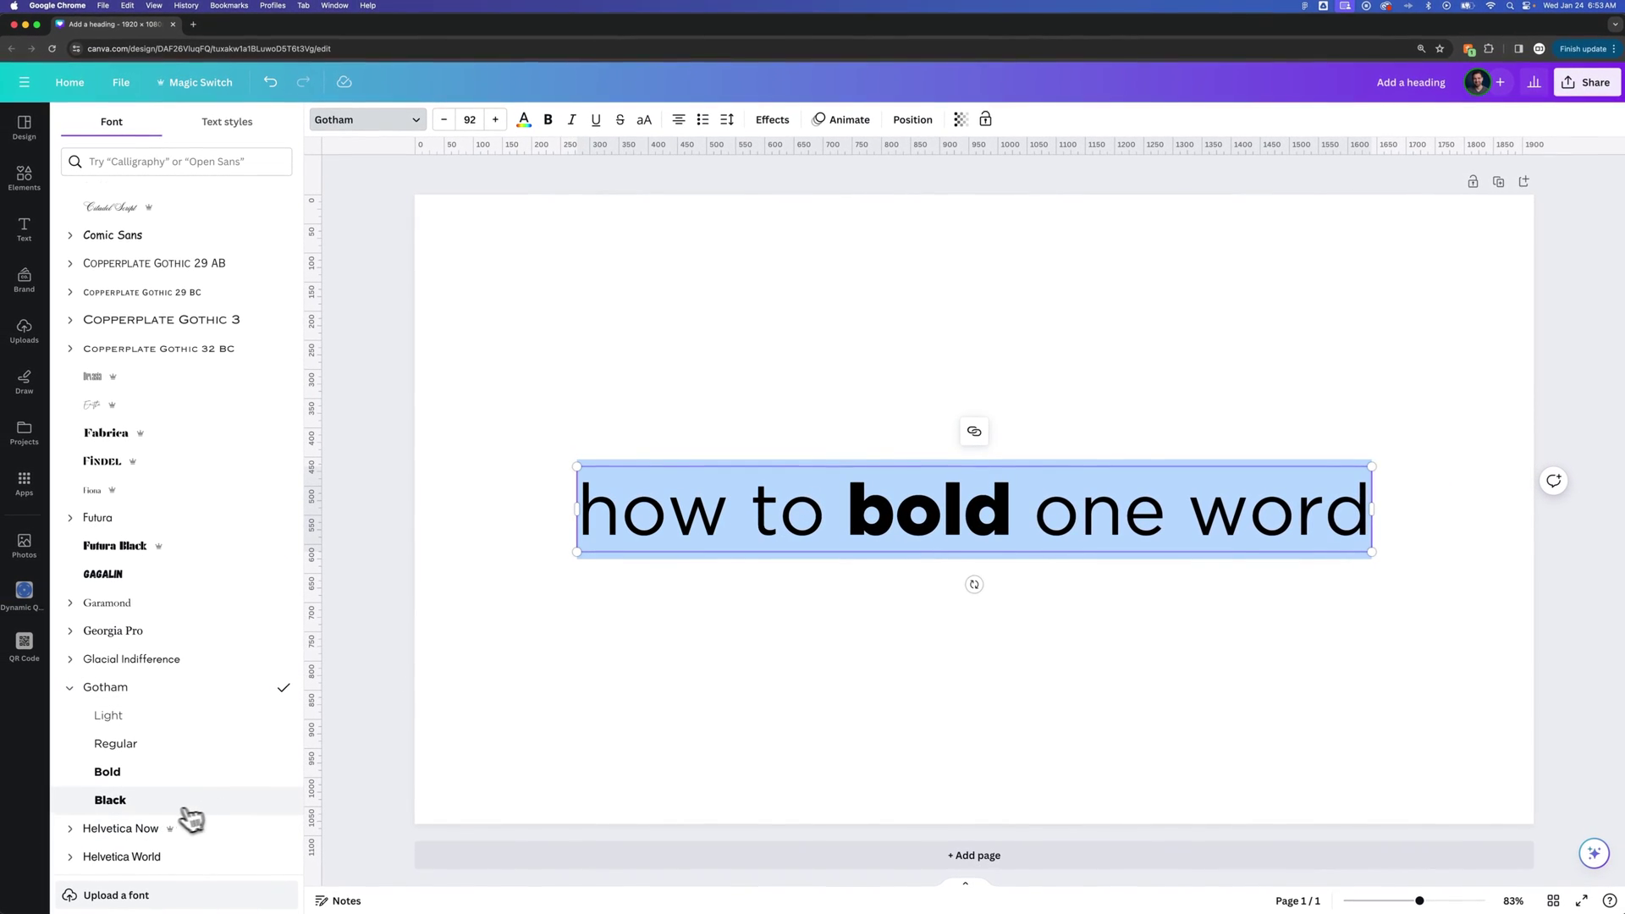
click(185, 802)
drag(846, 509, 1013, 520)
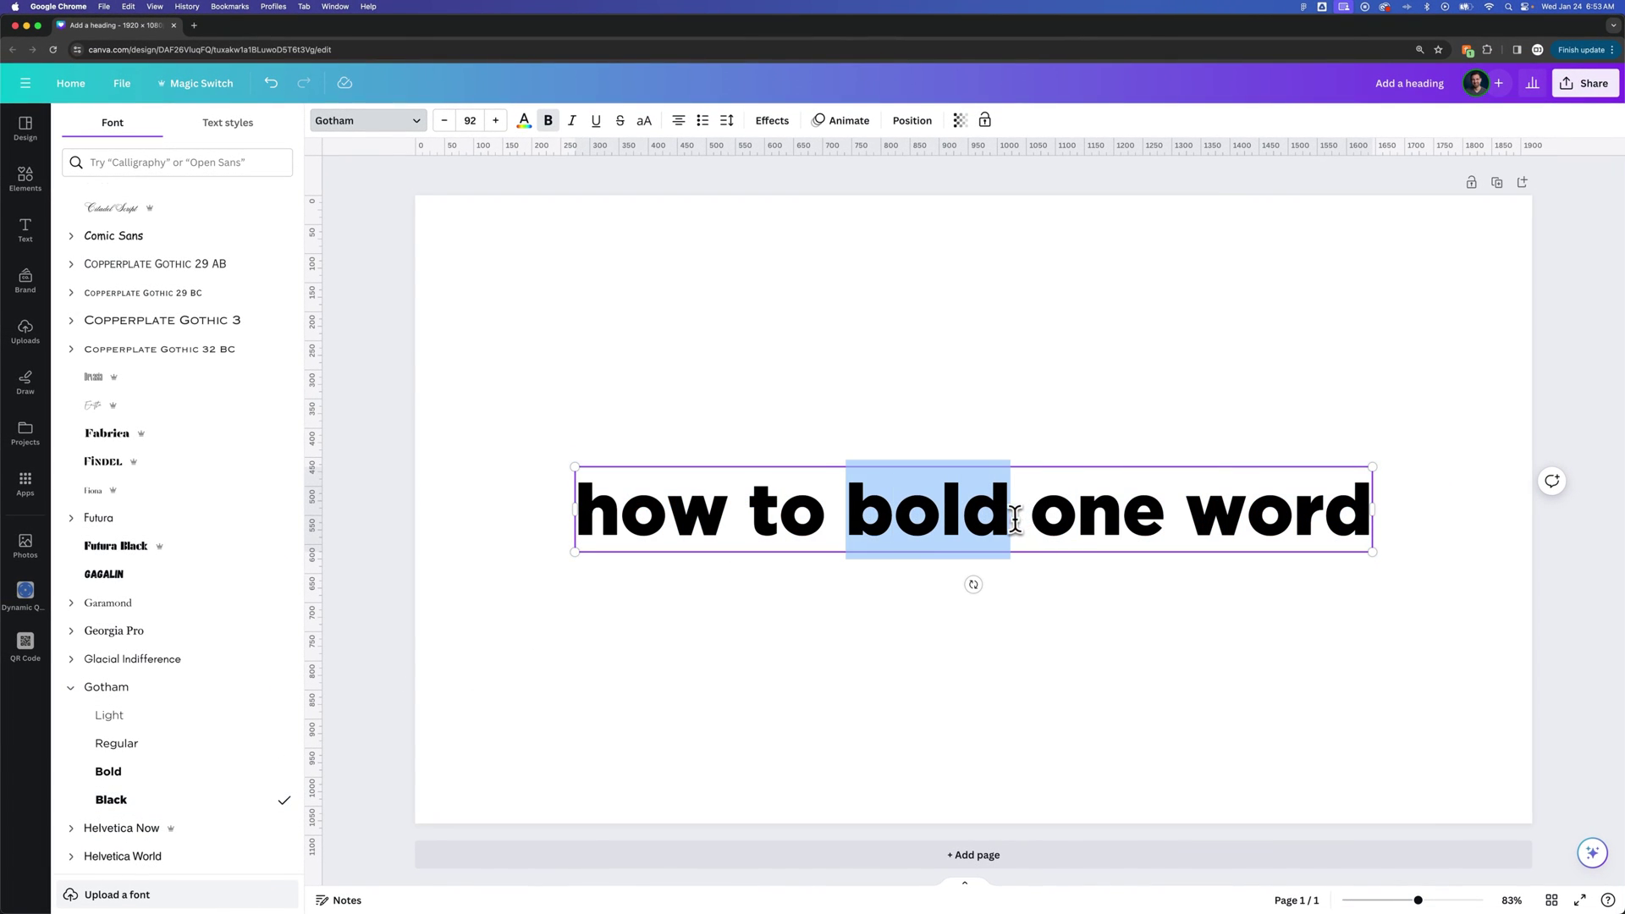
click(109, 720)
Reselect 'bold', then deselect the heading to view the finished page
click(867, 519)
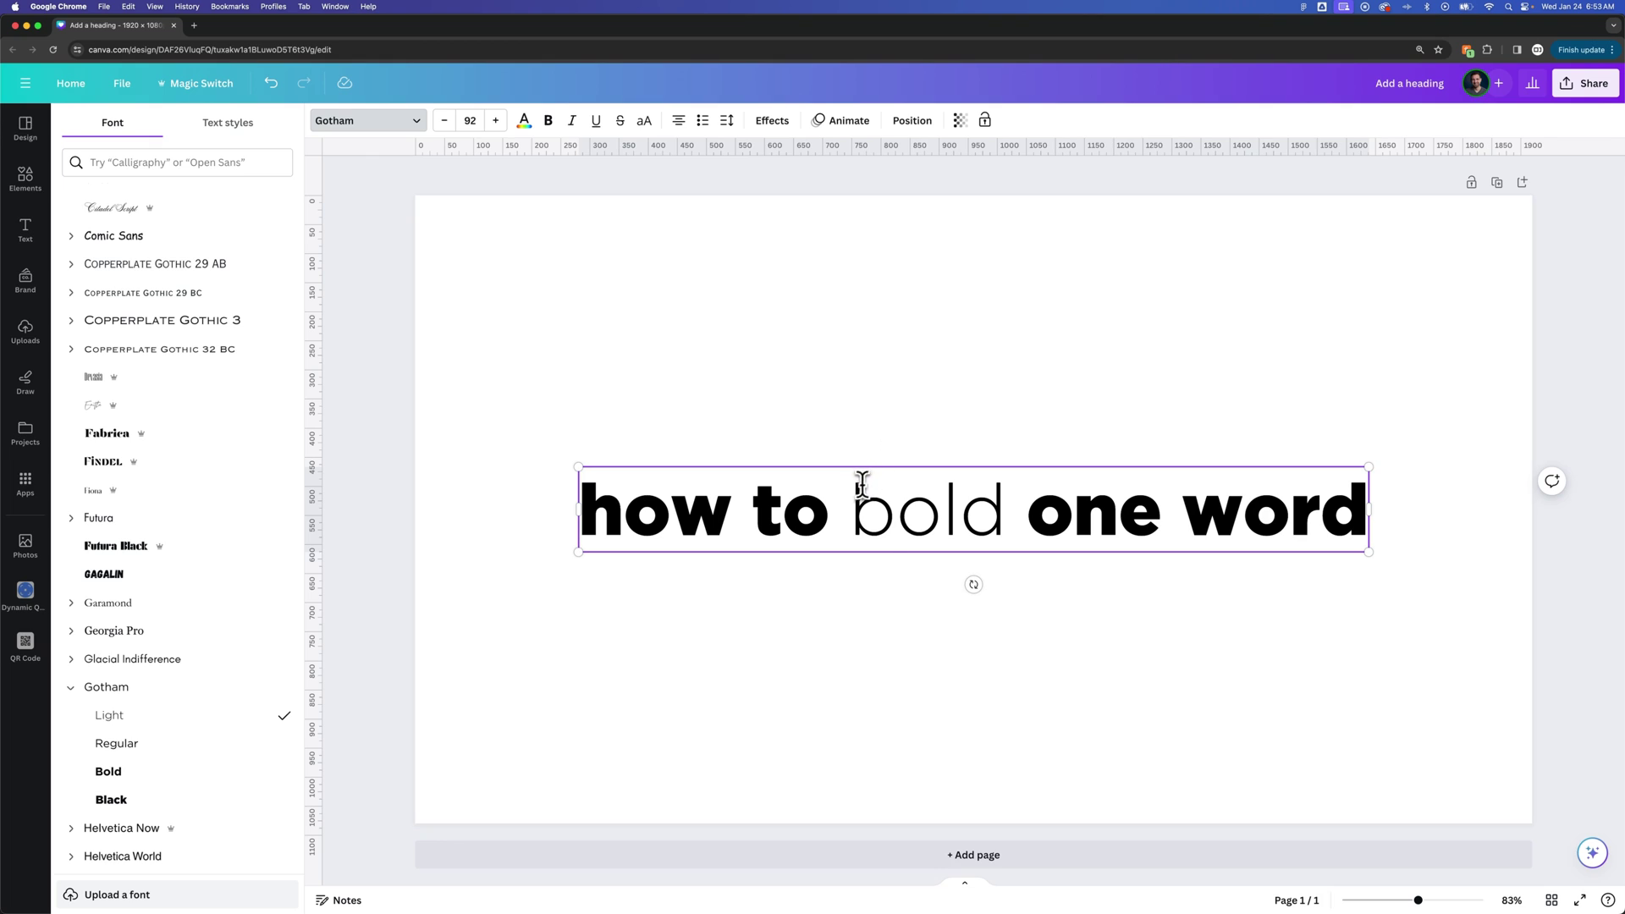
drag(852, 512, 1000, 512)
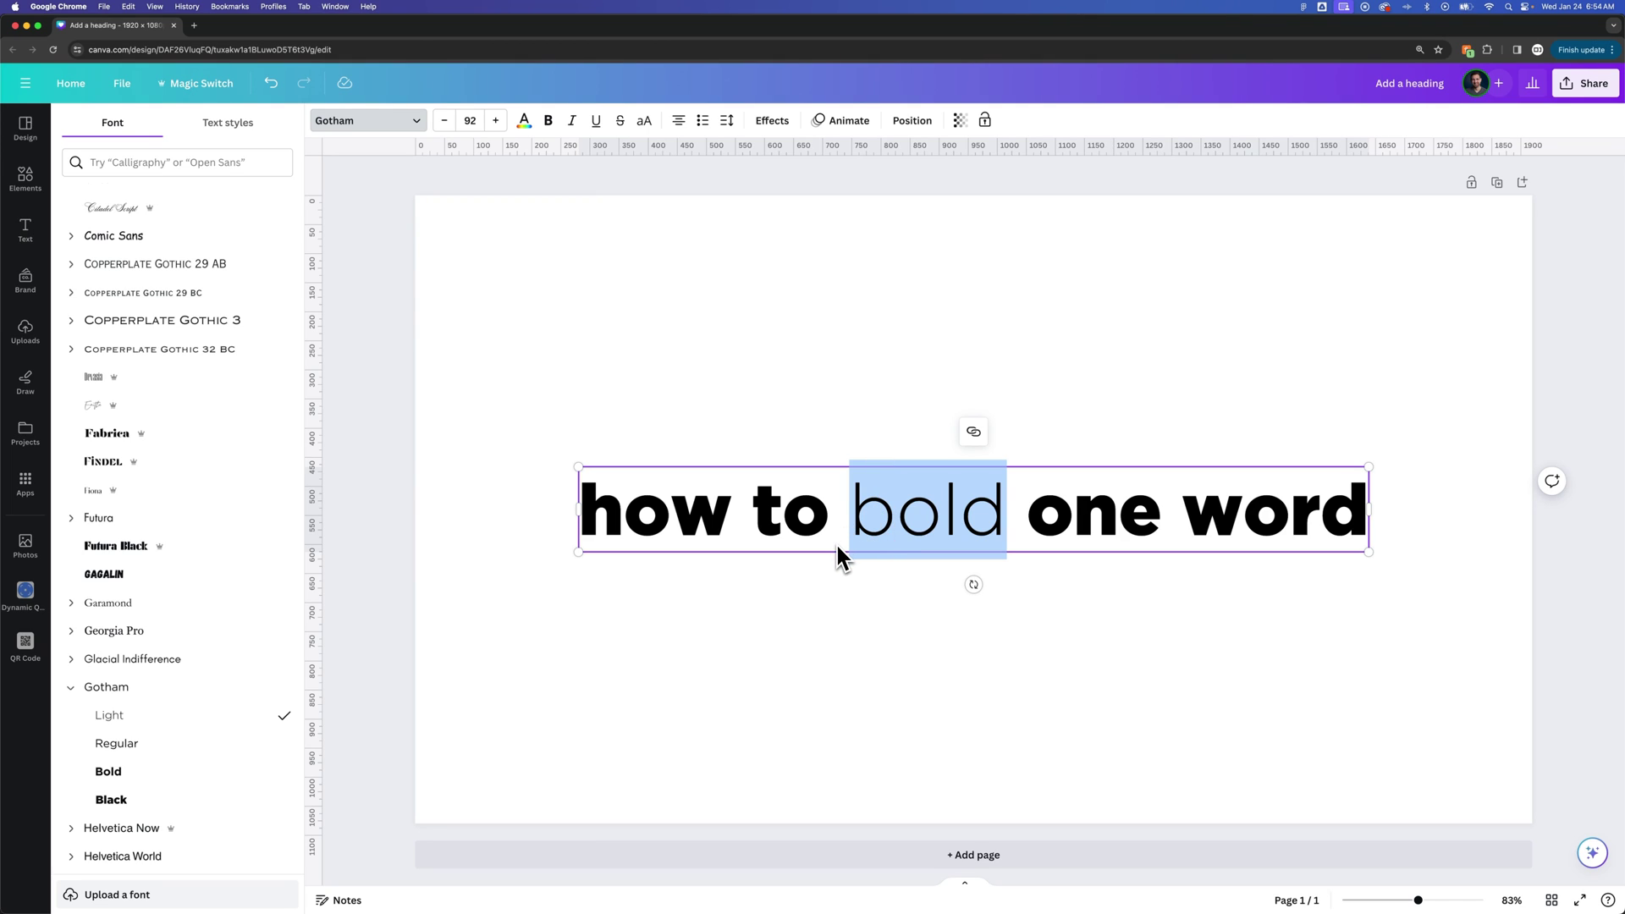
click(851, 593)
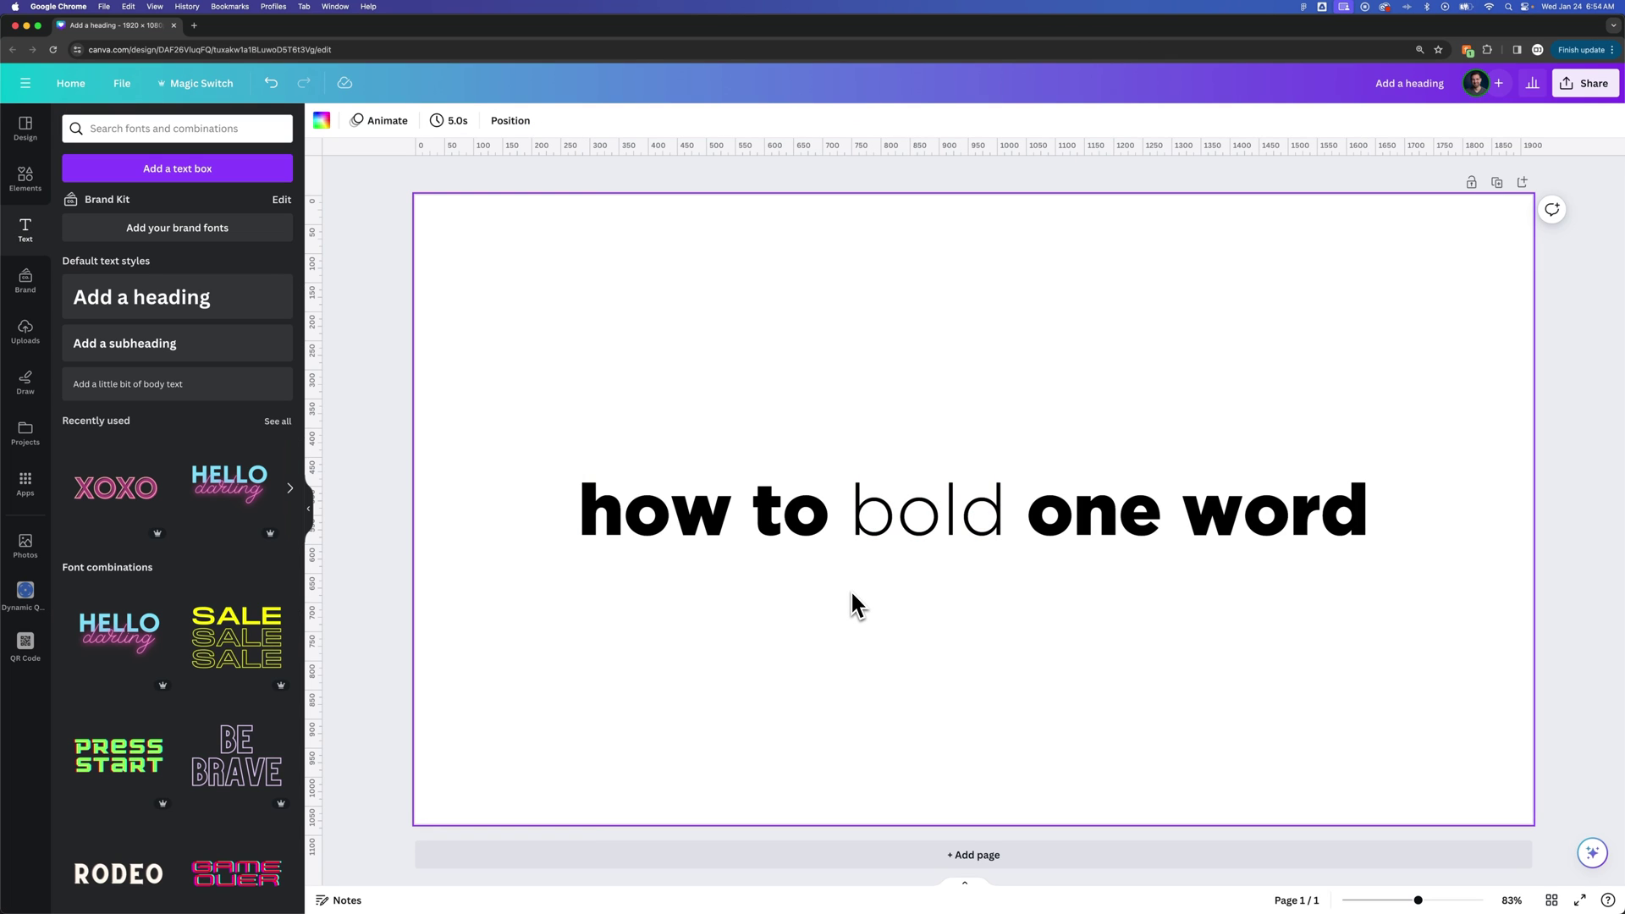